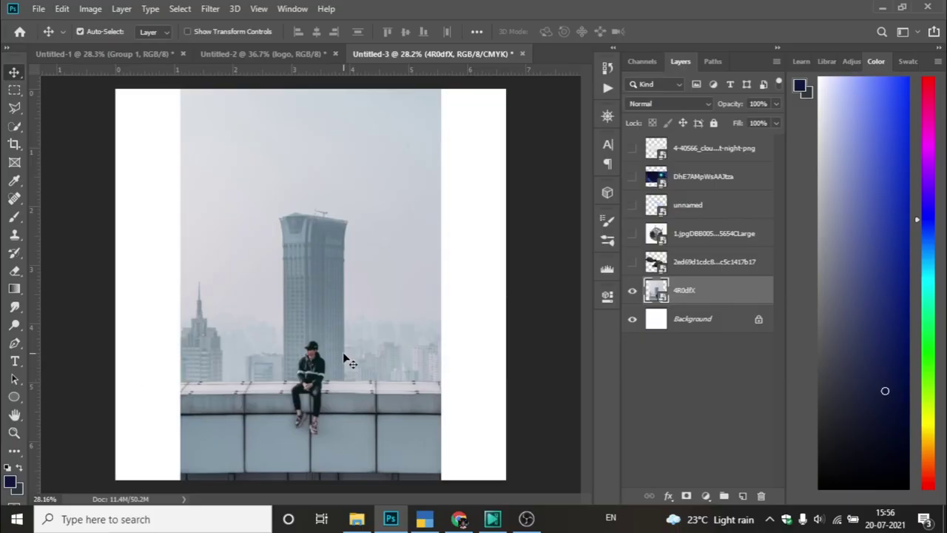
Scale the rooftop photo layer 4R0dfX to 48% so it fills the square canvas
{"action": "key", "text": "ctrl+t"}
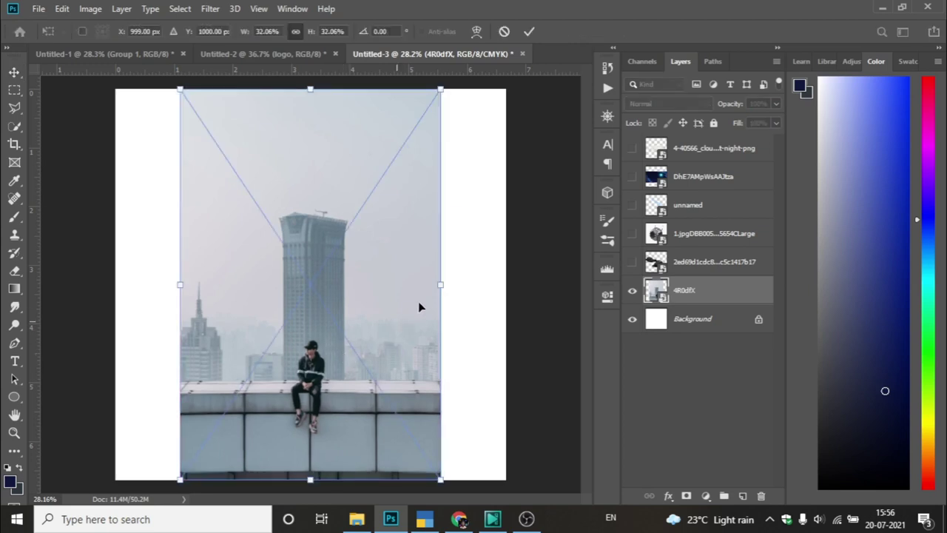
{"action": "left_click_drag", "start_coordinate": [442, 285], "coordinate": [507, 271]}
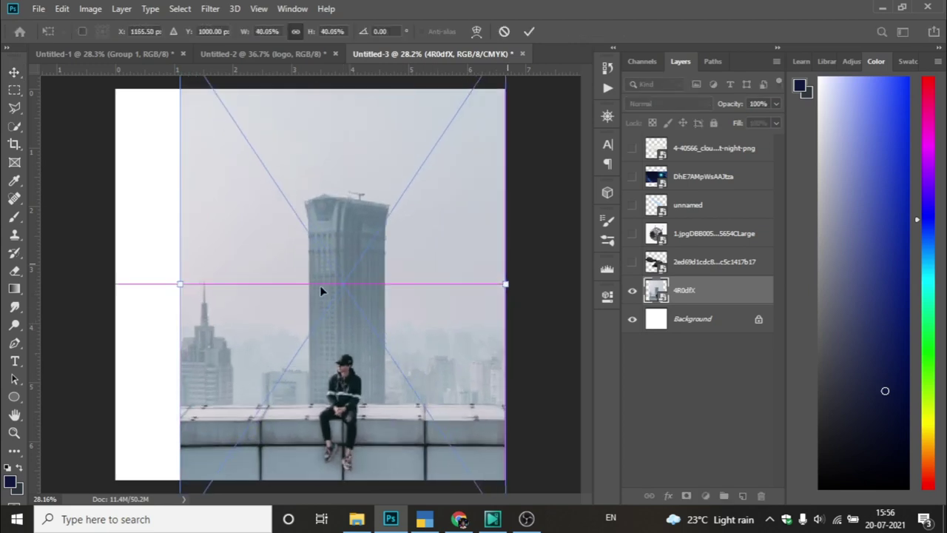
{"action": "left_click_drag", "start_coordinate": [180, 285], "coordinate": [115, 283]}
{"action": "left_click_drag", "start_coordinate": [222, 338], "coordinate": [225, 289]}
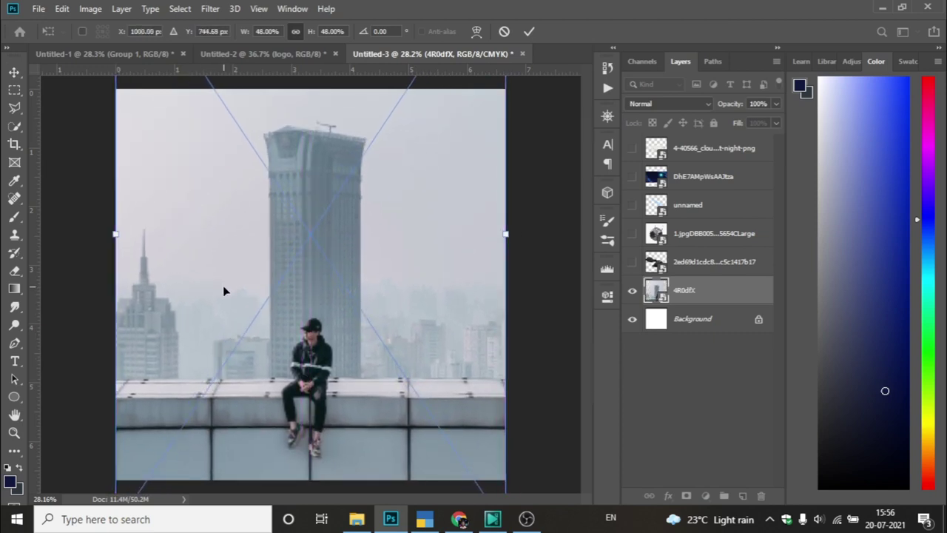
{"action": "key", "text": "Return"}
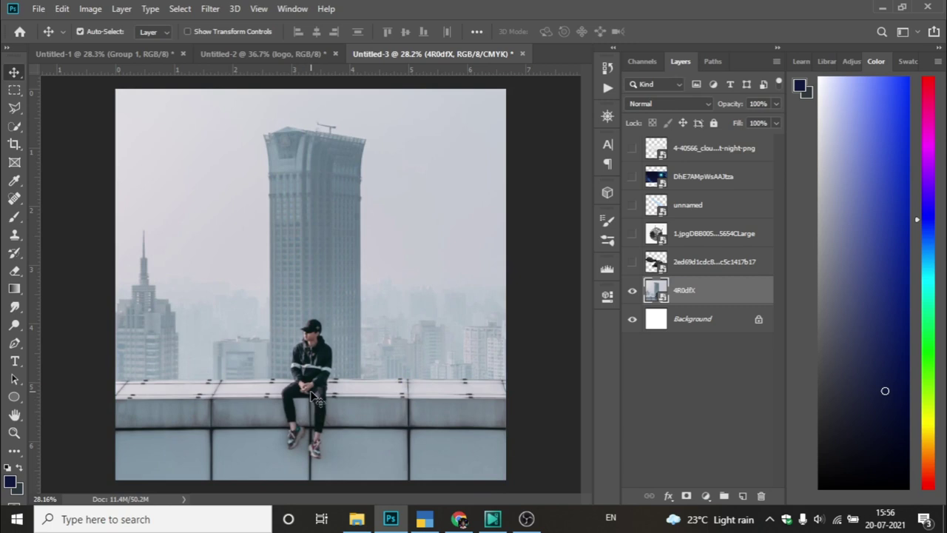
{"action": "scroll", "coordinate": [312, 399], "scroll_direction": "up", "scroll_amount": 3}
{"action": "scroll", "coordinate": [370, 244], "scroll_direction": "left", "scroll_amount": 5}
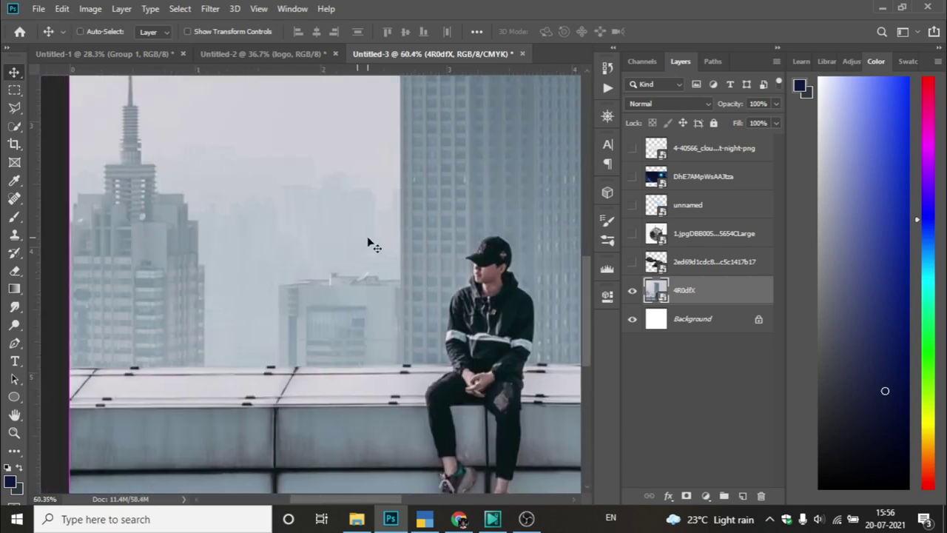
With the Pen tool, trace along the roof line and up the man's side to his shoulder
{"action": "left_click", "coordinate": [15, 342]}
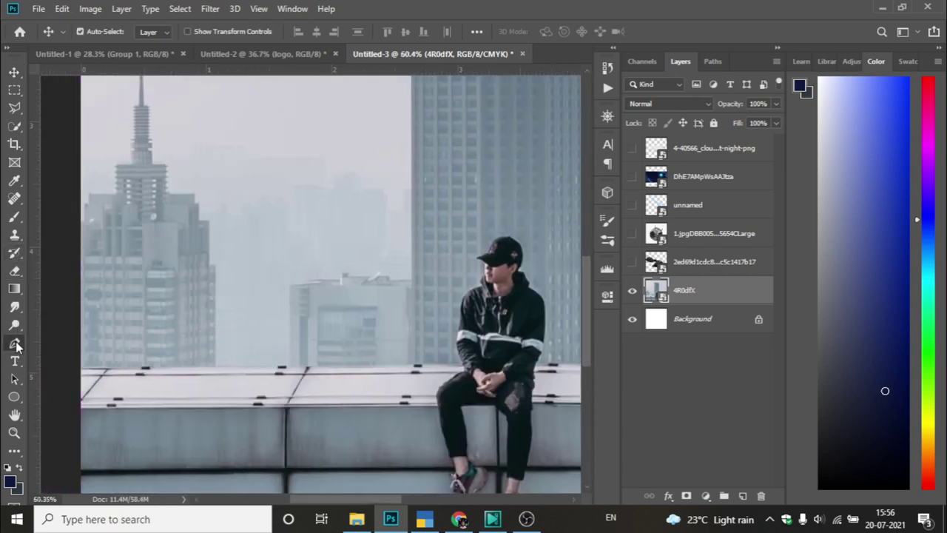
{"action": "left_click", "coordinate": [79, 365]}
{"action": "left_click", "coordinate": [282, 366]}
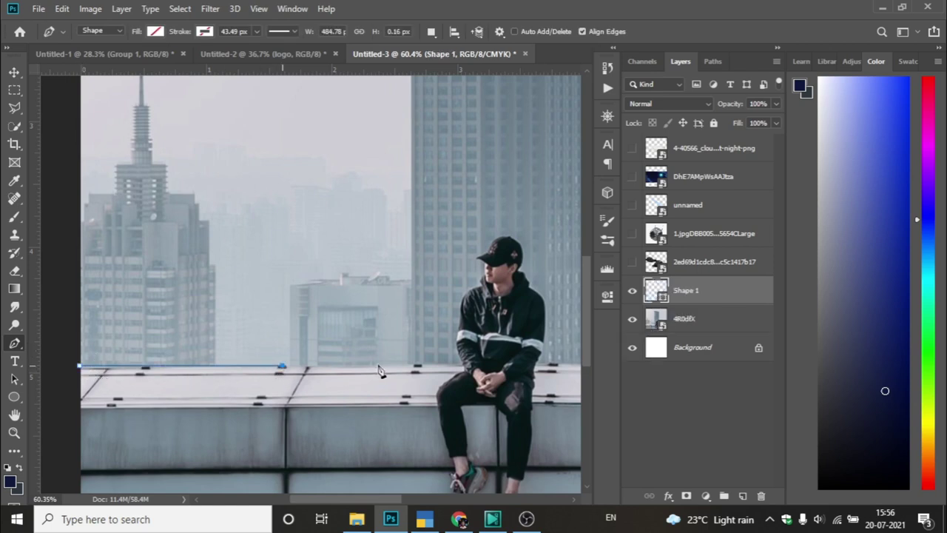
{"action": "left_click", "coordinate": [459, 362]}
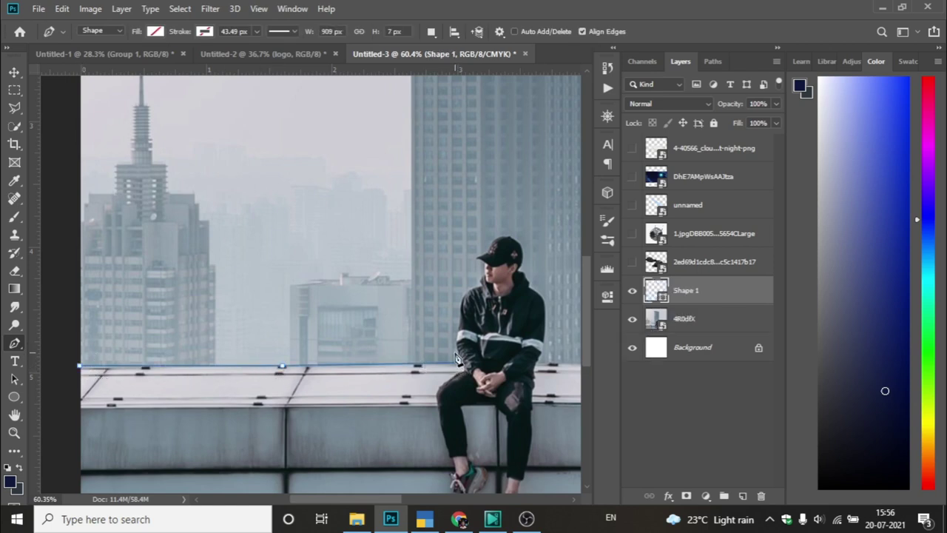
{"action": "left_click", "coordinate": [457, 346]}
{"action": "left_click", "coordinate": [457, 335]}
{"action": "left_click", "coordinate": [460, 314]}
{"action": "left_click", "coordinate": [467, 291]}
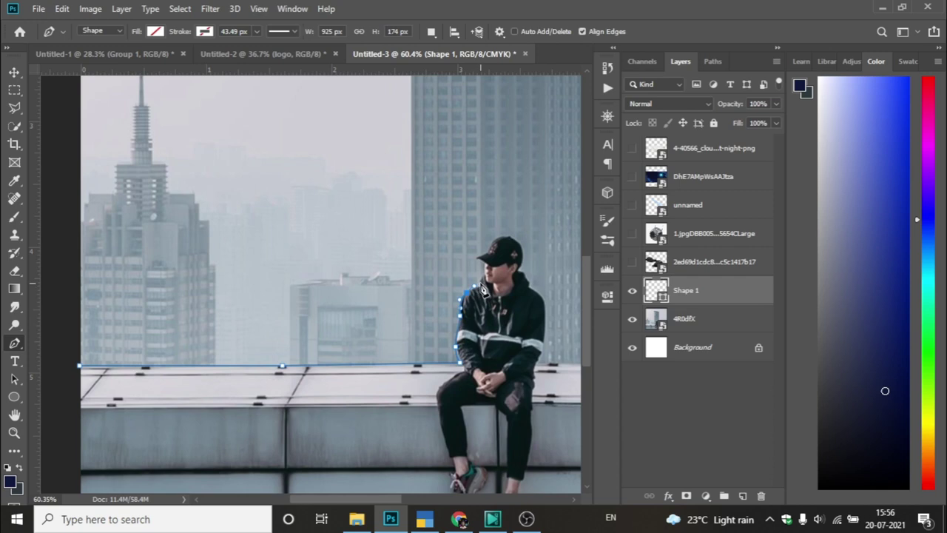
{"action": "left_click", "coordinate": [485, 275]}
{"action": "scroll", "coordinate": [507, 339], "scroll_direction": "up", "scroll_amount": 2}
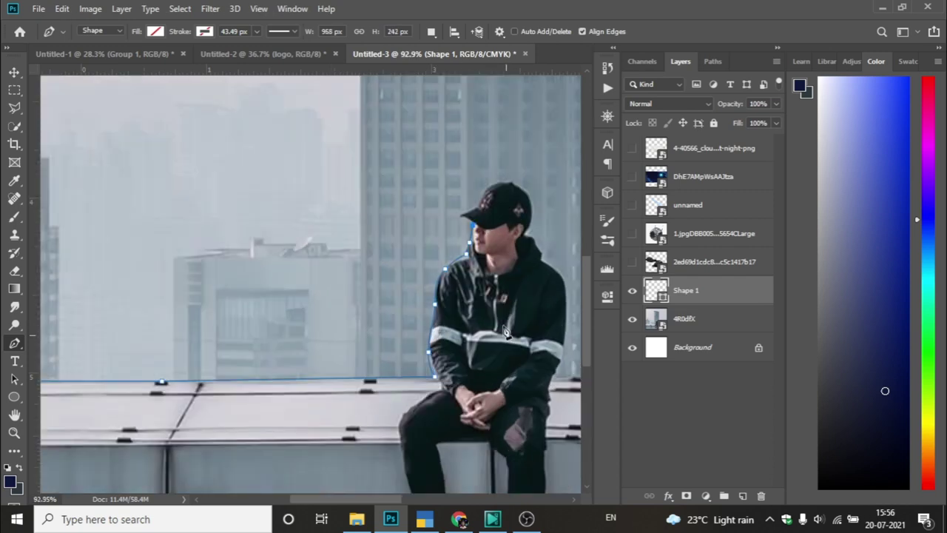
{"action": "scroll", "coordinate": [505, 331], "scroll_direction": "up", "scroll_amount": 2}
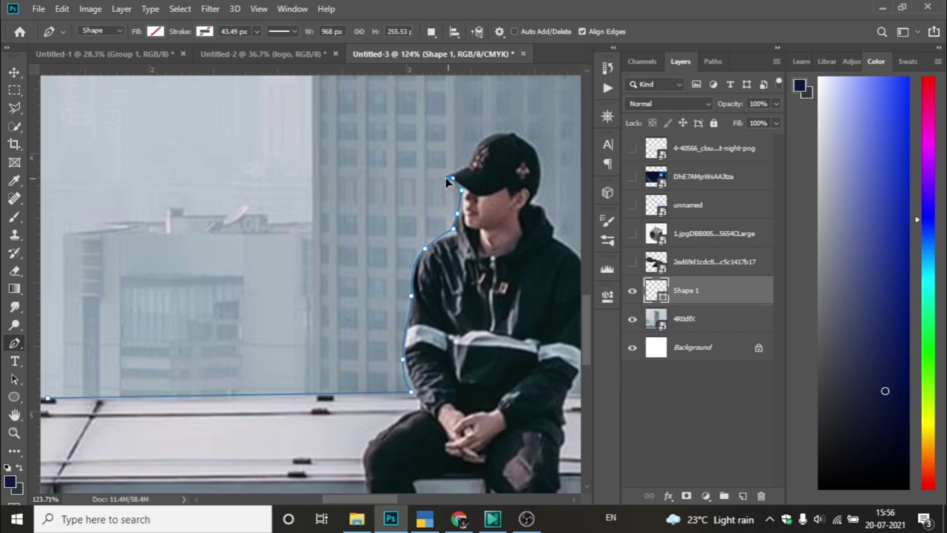
Curve the path around the man's cap and down his jacket back to the ledge
{"action": "left_click_drag", "start_coordinate": [442, 178], "coordinate": [467, 167]}
{"action": "left_click_drag", "start_coordinate": [493, 136], "coordinate": [546, 180]}
{"action": "left_click_drag", "start_coordinate": [534, 201], "coordinate": [558, 245]}
{"action": "scroll", "coordinate": [557, 245], "scroll_direction": "right", "scroll_amount": 1}
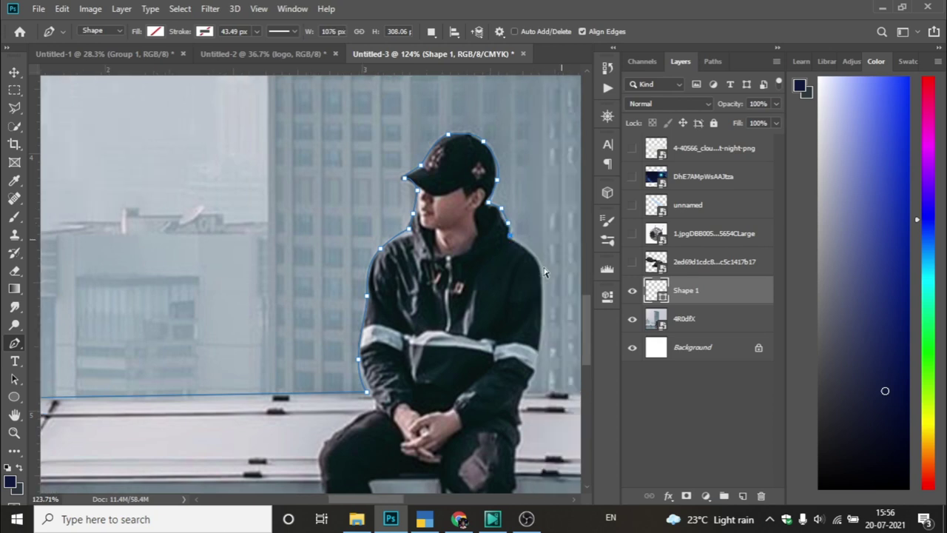
{"action": "scroll", "coordinate": [531, 265], "scroll_direction": "right", "scroll_amount": 1}
{"action": "left_click", "coordinate": [497, 266]}
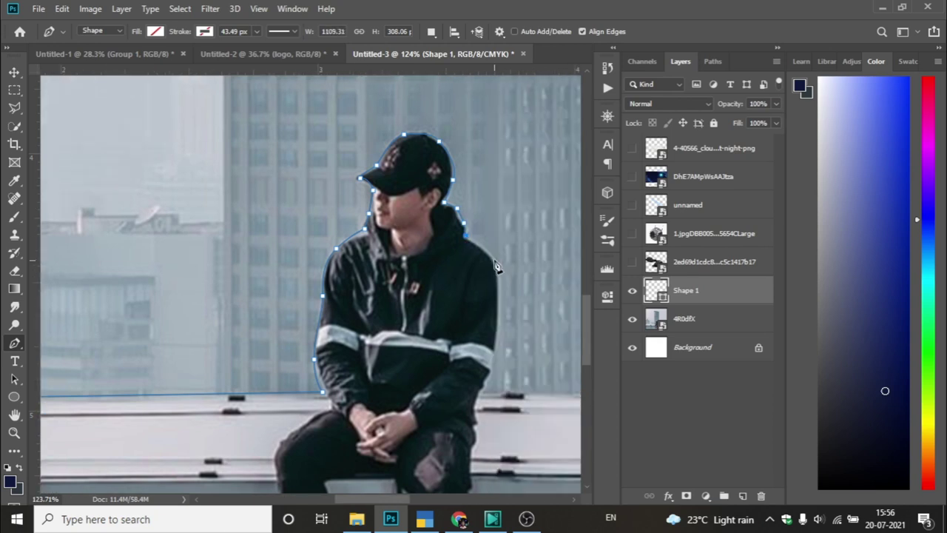
{"action": "left_click_drag", "start_coordinate": [495, 334], "coordinate": [493, 346]}
{"action": "left_click_drag", "start_coordinate": [484, 381], "coordinate": [479, 390]}
{"action": "left_click", "coordinate": [504, 393]}
Extend the path to the roof line's right end and the top corners, then close it
{"action": "scroll", "coordinate": [507, 361], "scroll_direction": "down", "scroll_amount": 5}
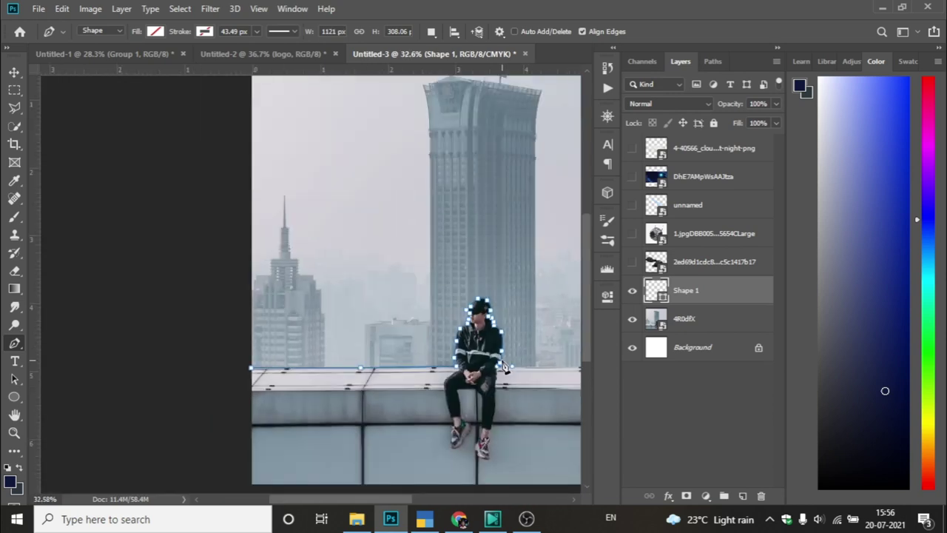
{"action": "scroll", "coordinate": [506, 368], "scroll_direction": "down", "scroll_amount": 1}
{"action": "left_click", "coordinate": [521, 384]}
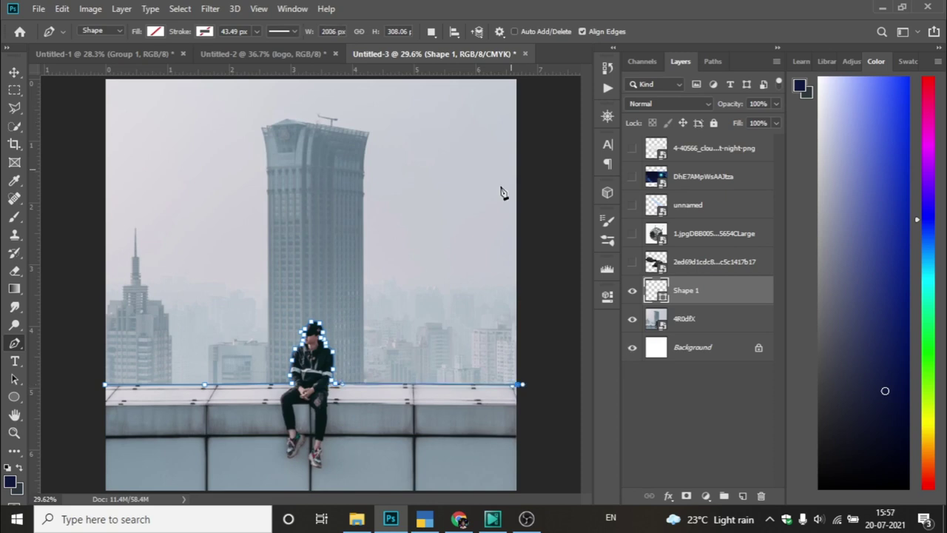
{"action": "scroll", "coordinate": [459, 248], "scroll_direction": "down", "scroll_amount": 1}
{"action": "left_click", "coordinate": [512, 94]}
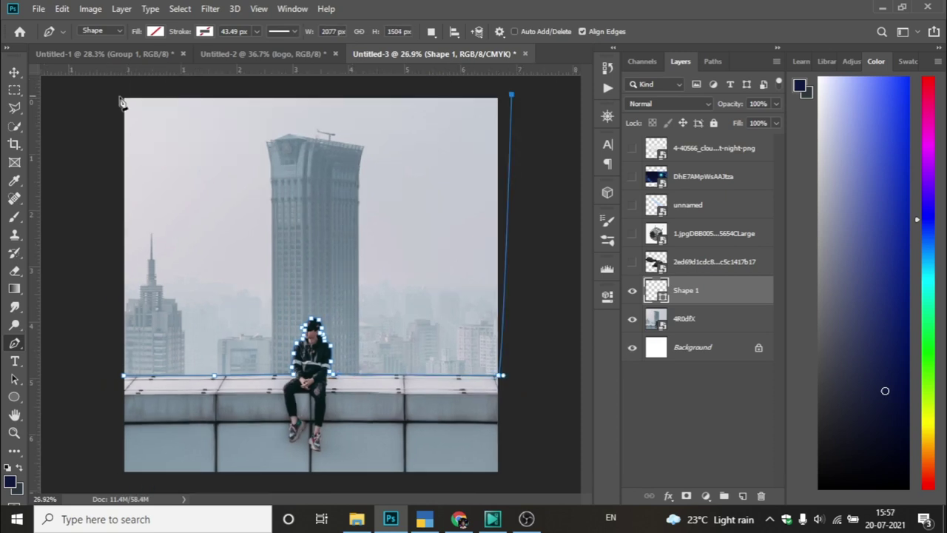
{"action": "left_click", "coordinate": [85, 90]}
{"action": "left_click", "coordinate": [124, 376]}
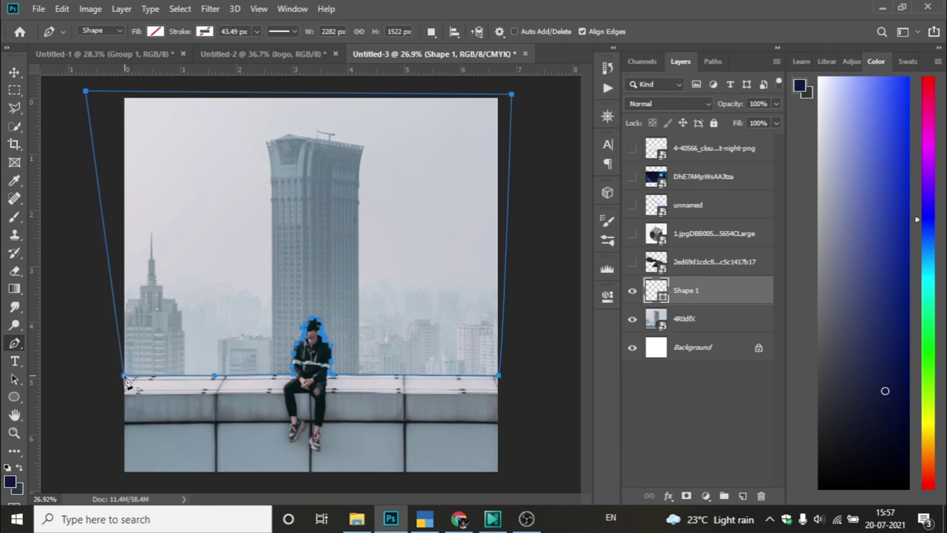
Turn the traced path into a selection with 0 px feather
{"action": "right_click", "coordinate": [199, 242]}
{"action": "left_click", "coordinate": [220, 256]}
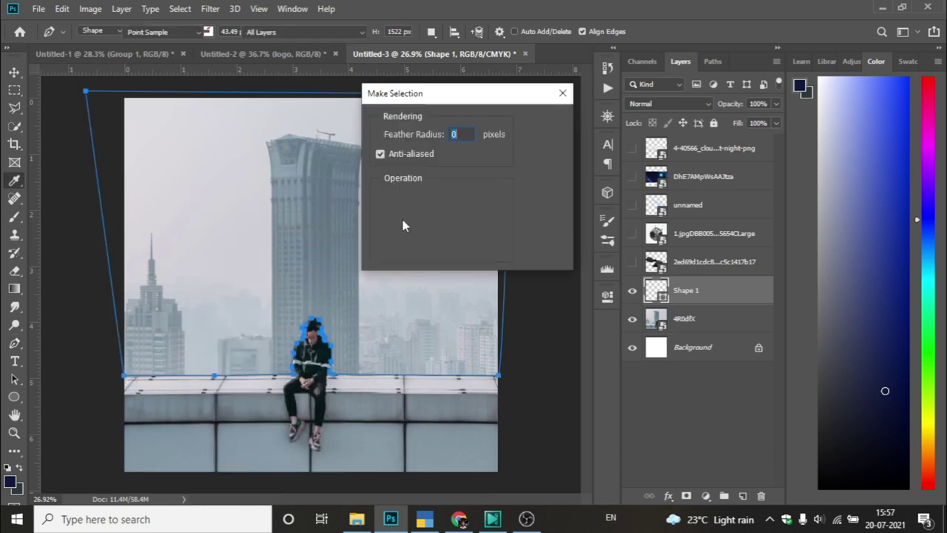
{"action": "key", "text": "Return"}
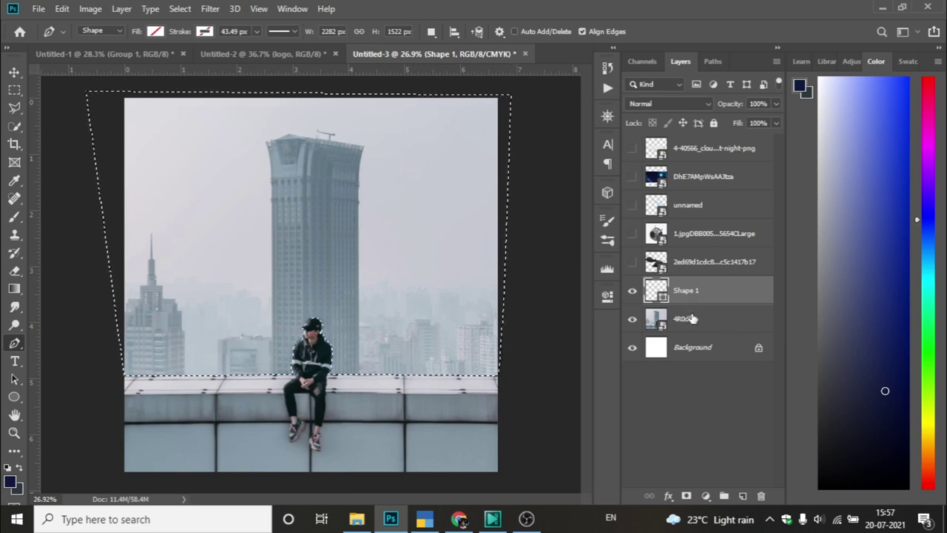
Rasterize the rooftop photo layer, delete the selected sky, and deselect
{"action": "left_click", "coordinate": [729, 330]}
{"action": "right_click", "coordinate": [729, 331]}
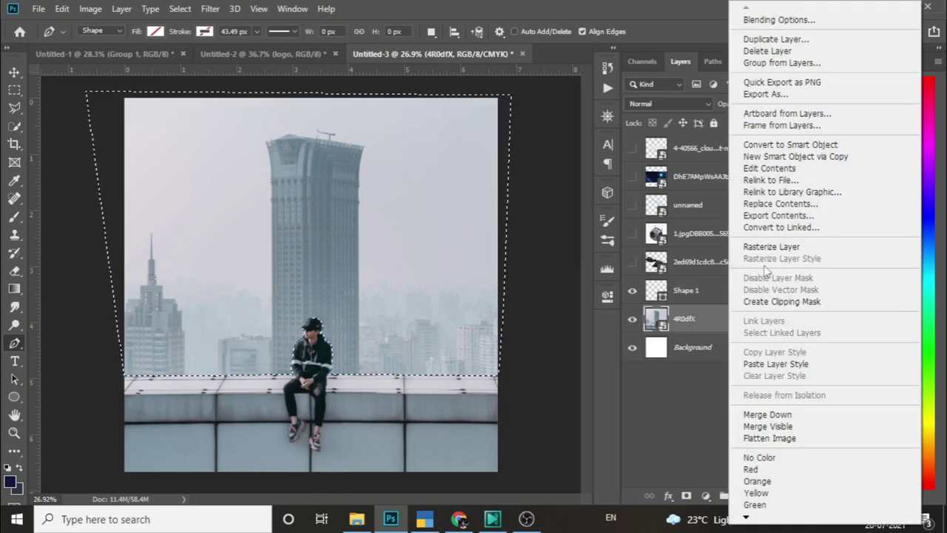
{"action": "left_click", "coordinate": [763, 246]}
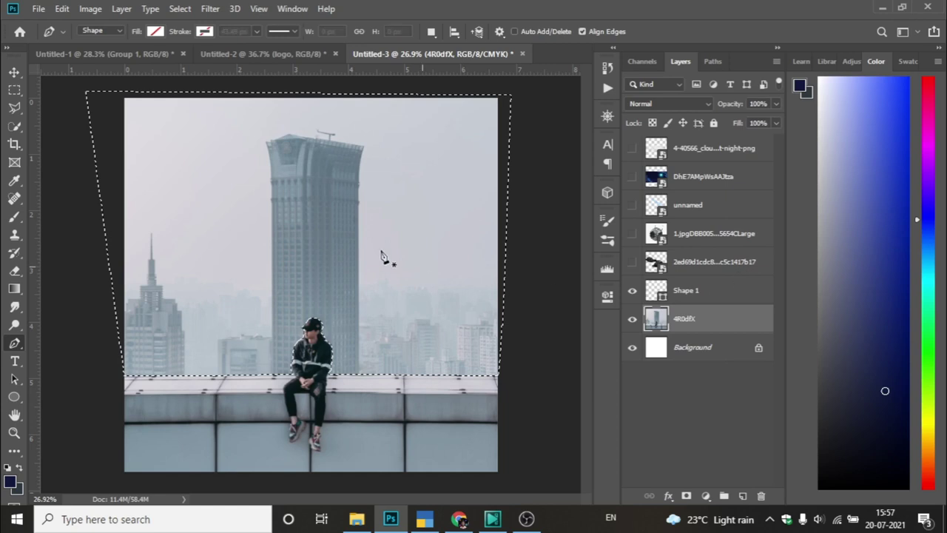
{"action": "key", "text": "Delete"}
{"action": "left_click", "coordinate": [21, 112]}
{"action": "left_click", "coordinate": [64, 126]}
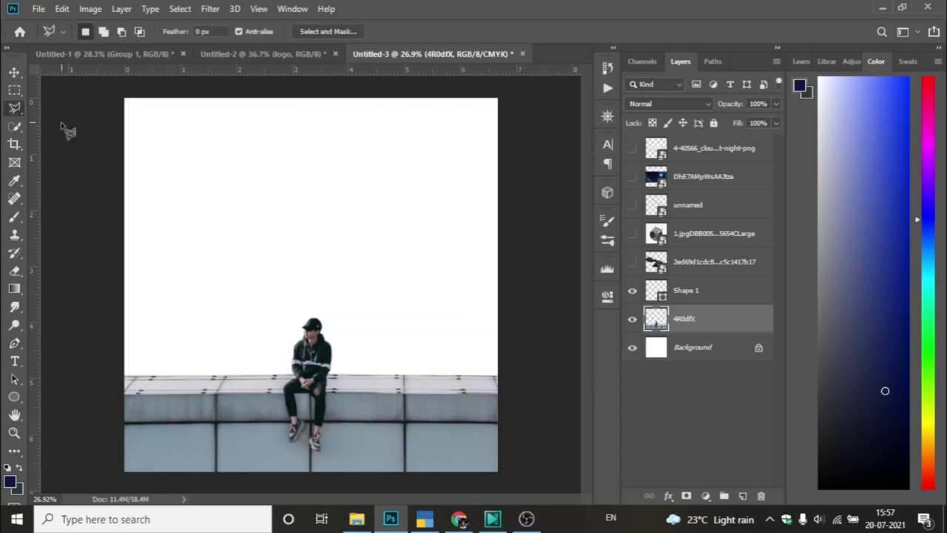
{"action": "left_click", "coordinate": [14, 72]}
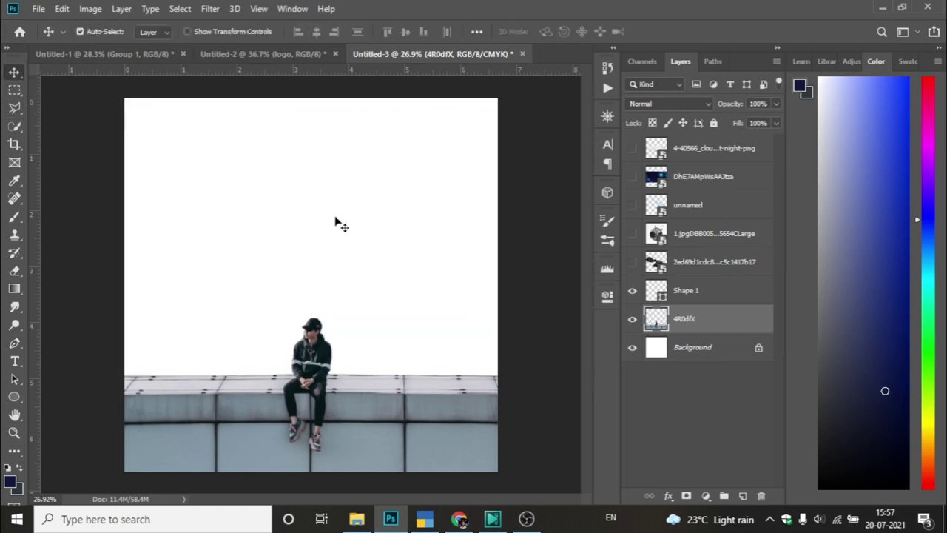
{"action": "left_click", "coordinate": [751, 294]}
Delete the Shape 1 layer and show the night-sky layer
{"action": "key", "text": "Delete"}
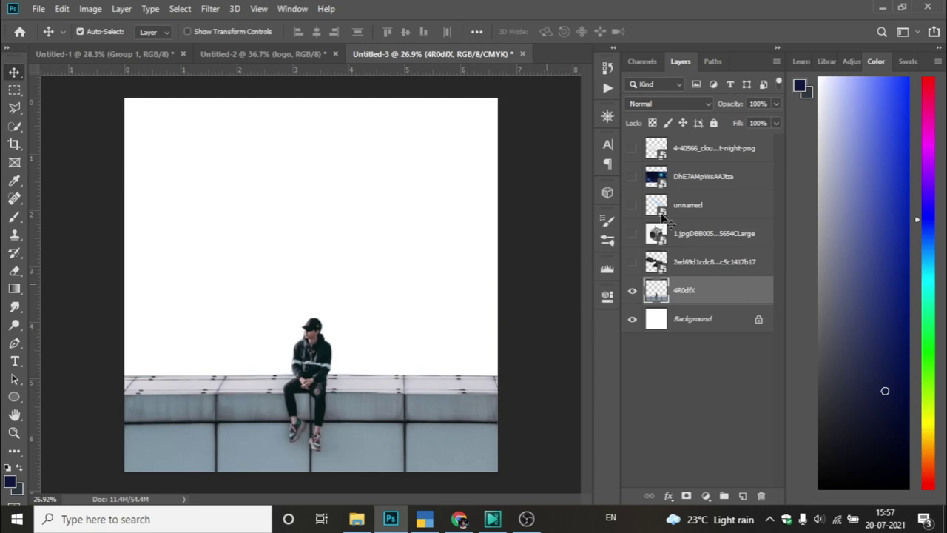
{"action": "left_click", "coordinate": [632, 176]}
{"action": "left_click", "coordinate": [415, 290]}
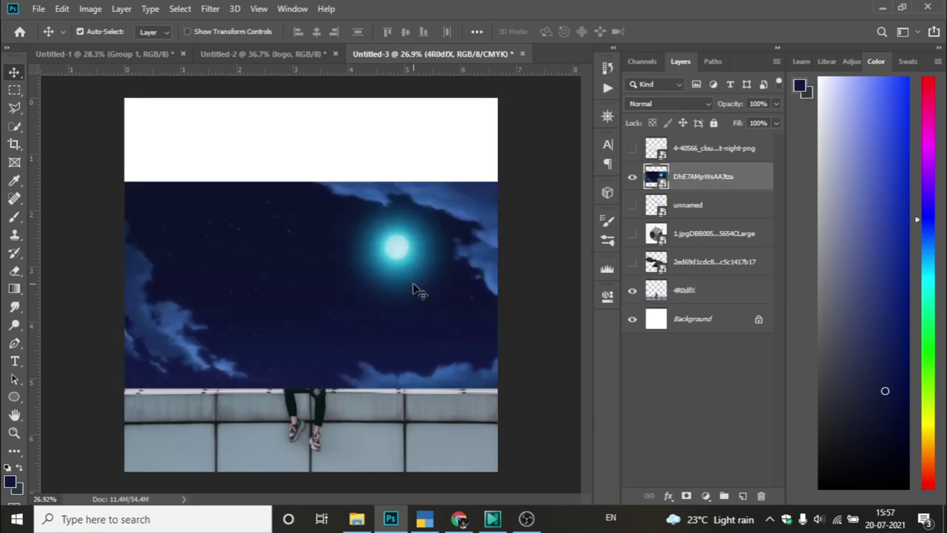
Enlarge the night-sky moon image to the canvas top and place it beneath the rooftop photo
{"action": "key", "text": "ctrl+t"}
{"action": "left_click_drag", "start_coordinate": [311, 182], "coordinate": [310, 151]}
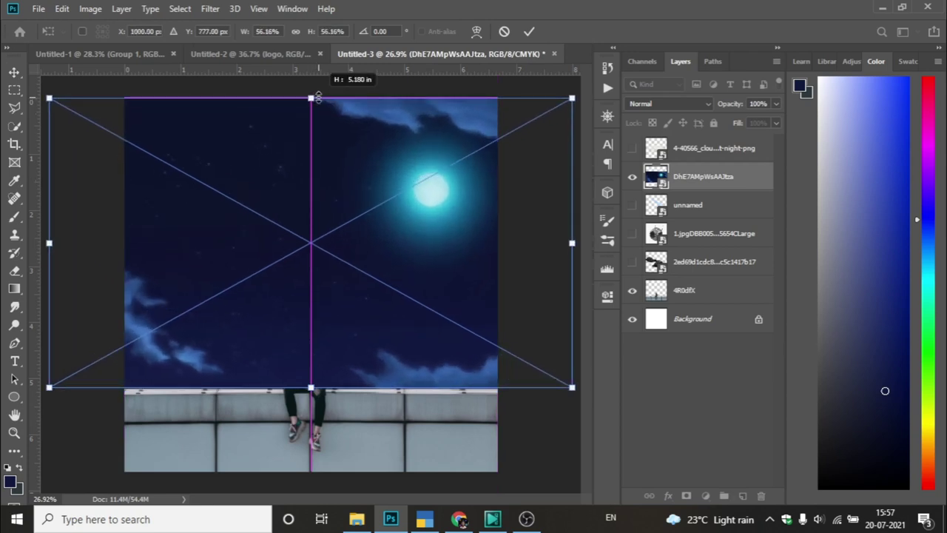
{"action": "left_click_drag", "start_coordinate": [310, 153], "coordinate": [310, 98]}
{"action": "key", "text": "Return"}
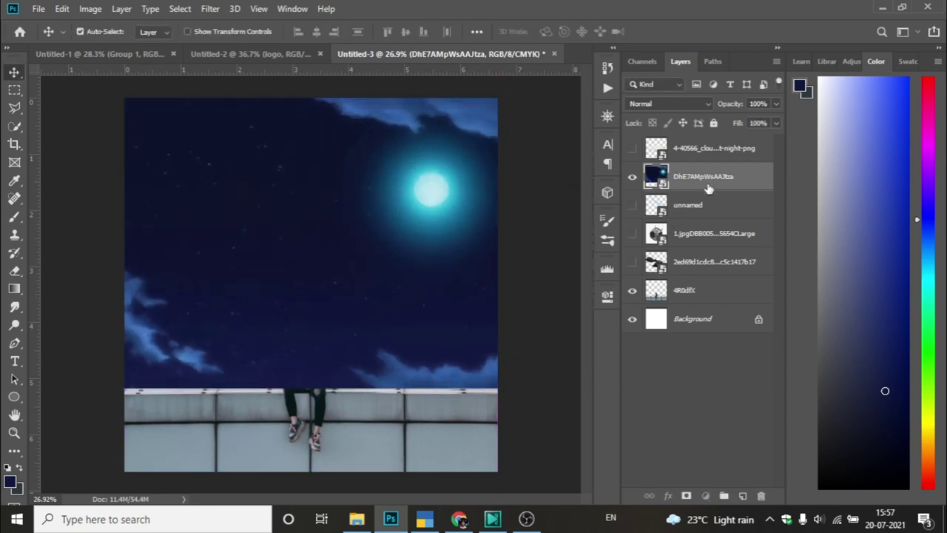
{"action": "left_click_drag", "start_coordinate": [708, 189], "coordinate": [700, 303]}
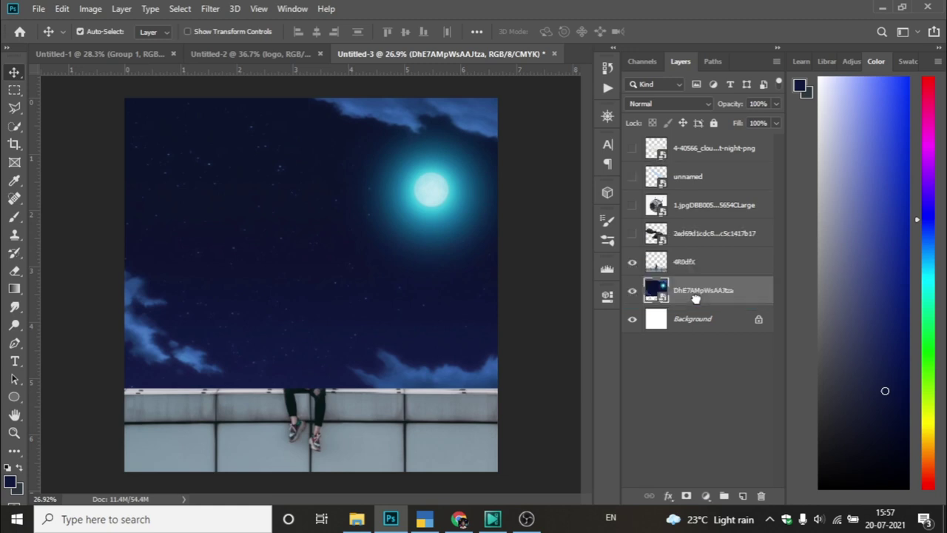
{"action": "left_click_drag", "start_coordinate": [385, 405], "coordinate": [383, 399]}
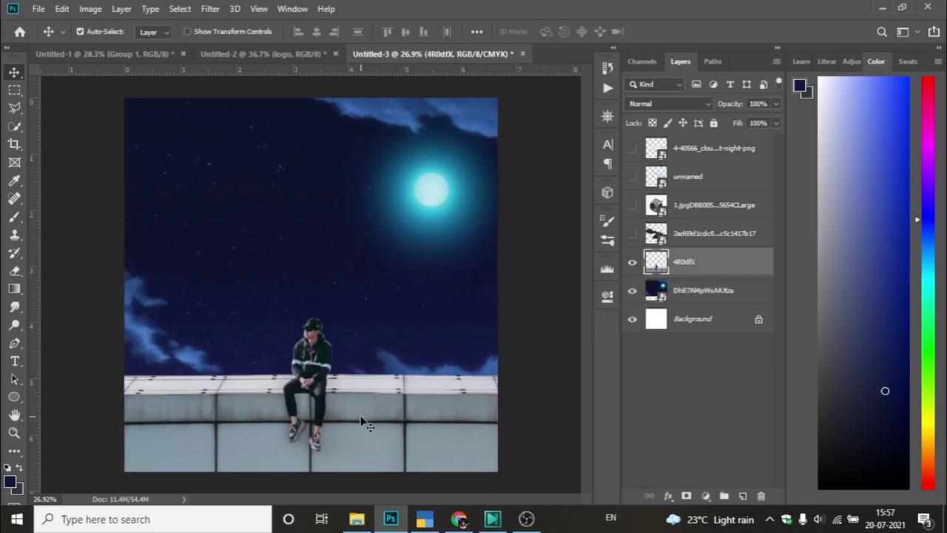
Camera Raw on the man layer: Temperature -28, Exposure -0.75, Contrast +21, Highlights -7, Blacks -21
{"action": "left_click", "coordinate": [212, 9]}
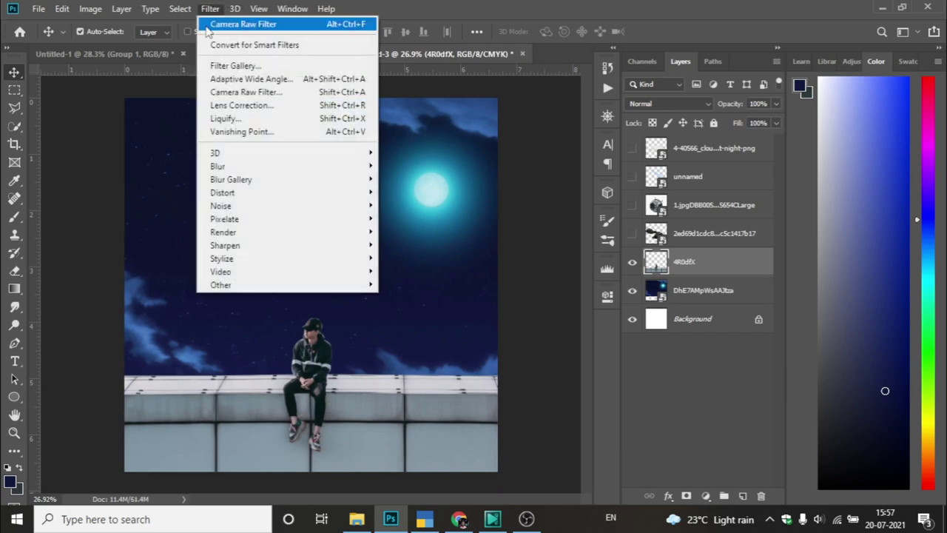
{"action": "left_click", "coordinate": [226, 92]}
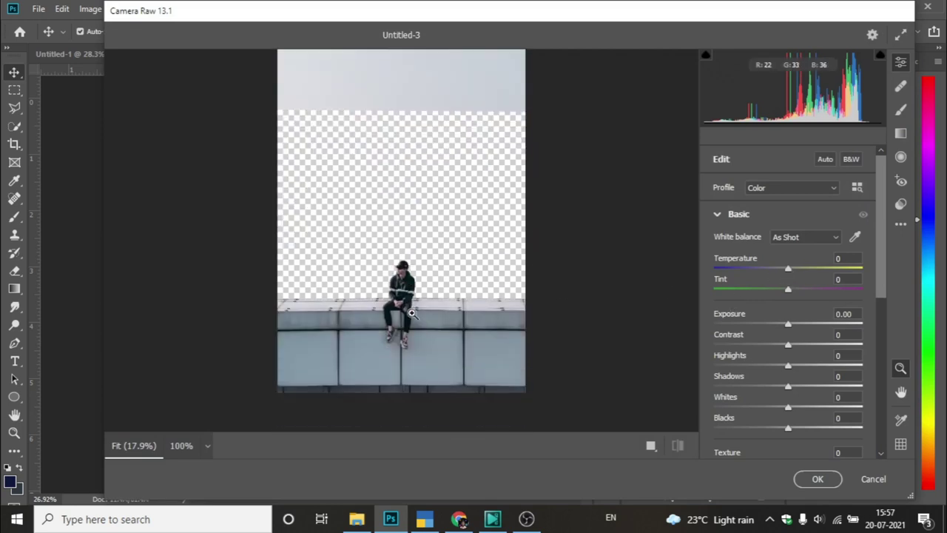
{"action": "key", "text": "alt"}
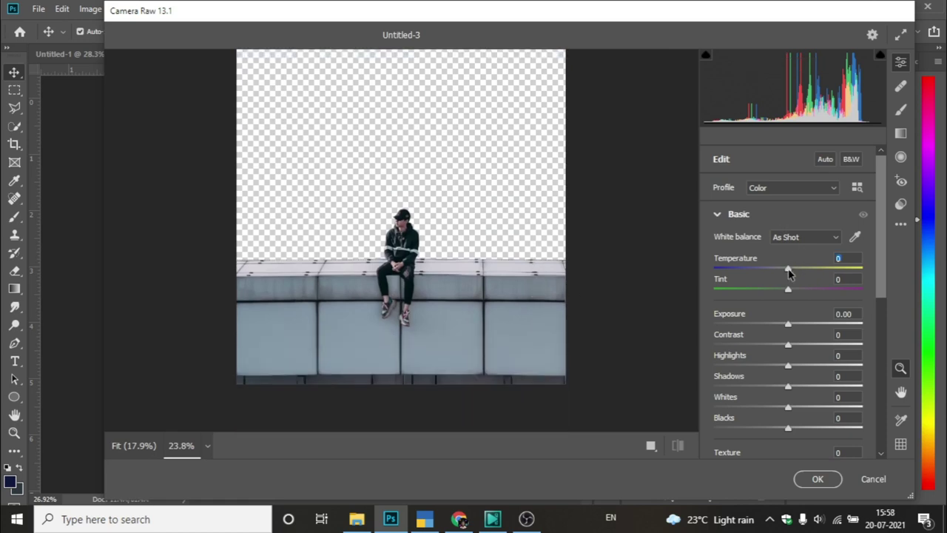
{"action": "left_click_drag", "start_coordinate": [789, 274], "coordinate": [768, 273]}
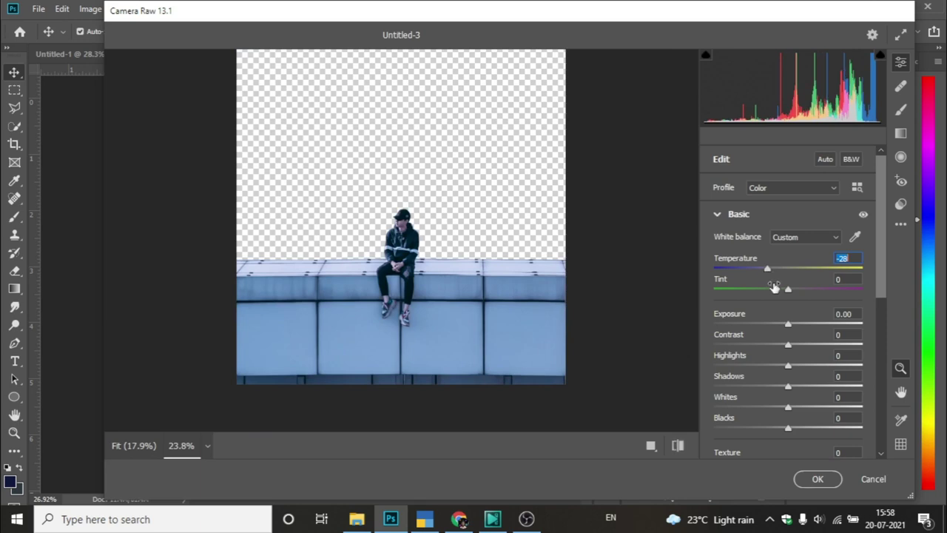
{"action": "mouse_move", "coordinate": [789, 327]}
{"action": "left_mouse_down"}
{"action": "mouse_move", "coordinate": [777, 329]}
{"action": "mouse_move", "coordinate": [804, 347]}
{"action": "mouse_move", "coordinate": [771, 368]}
{"action": "left_mouse_up"}
{"action": "scroll", "coordinate": [783, 365], "scroll_direction": "down", "scroll_amount": 3}
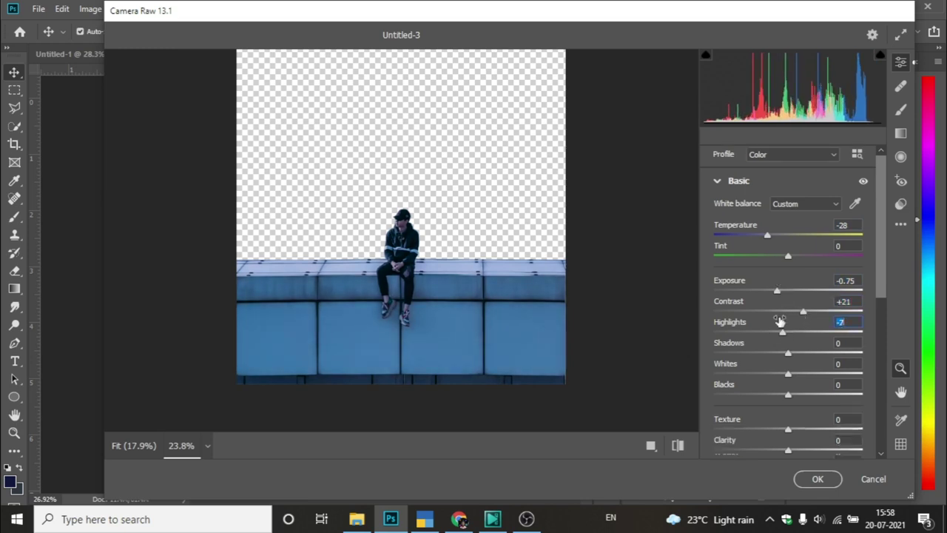
{"action": "left_click_drag", "start_coordinate": [788, 328], "coordinate": [772, 332]}
{"action": "scroll", "coordinate": [765, 374], "scroll_direction": "down", "scroll_amount": 2}
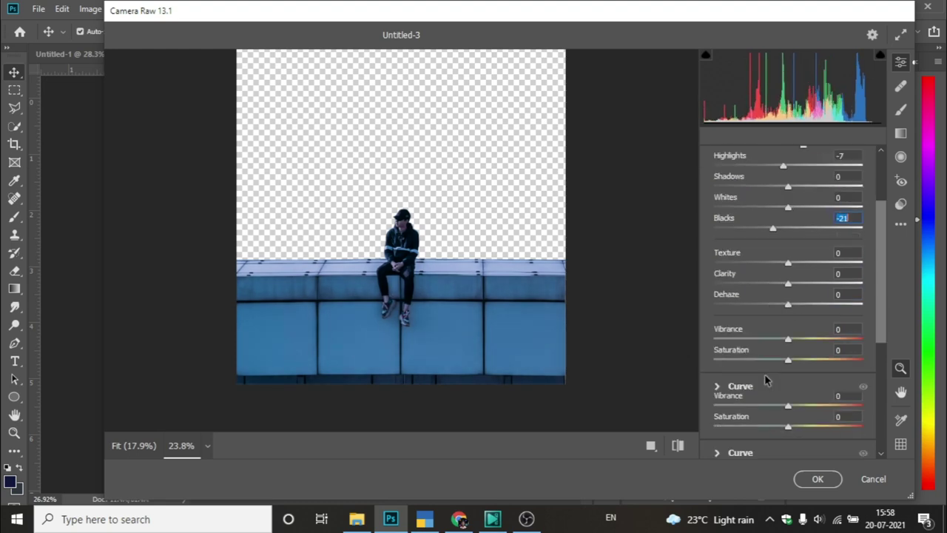
{"action": "scroll", "coordinate": [765, 381], "scroll_direction": "down", "scroll_amount": 3}
{"action": "left_click", "coordinate": [817, 477]}
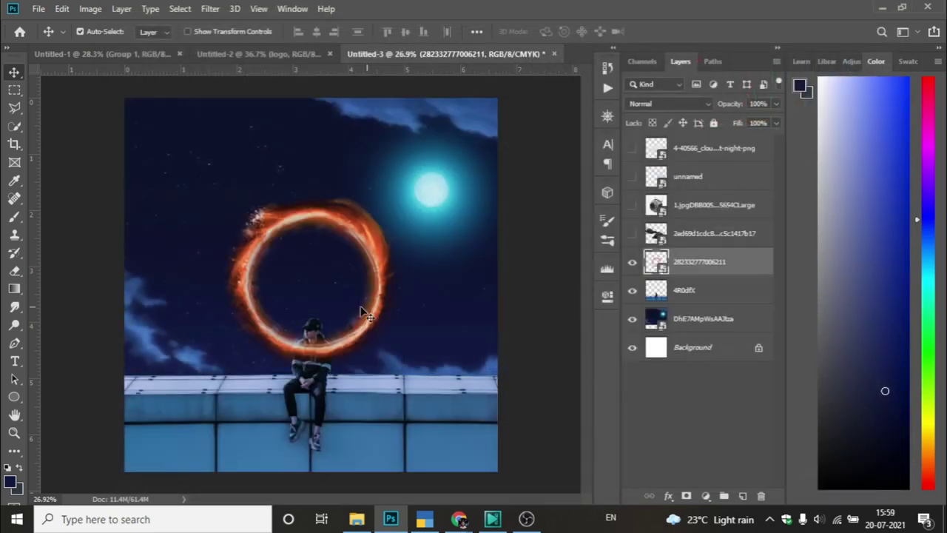
Put the fiery ring layer beneath the man, lower it, and bring up city image 181937 from Downloads
{"action": "left_click_drag", "start_coordinate": [714, 263], "coordinate": [708, 290]}
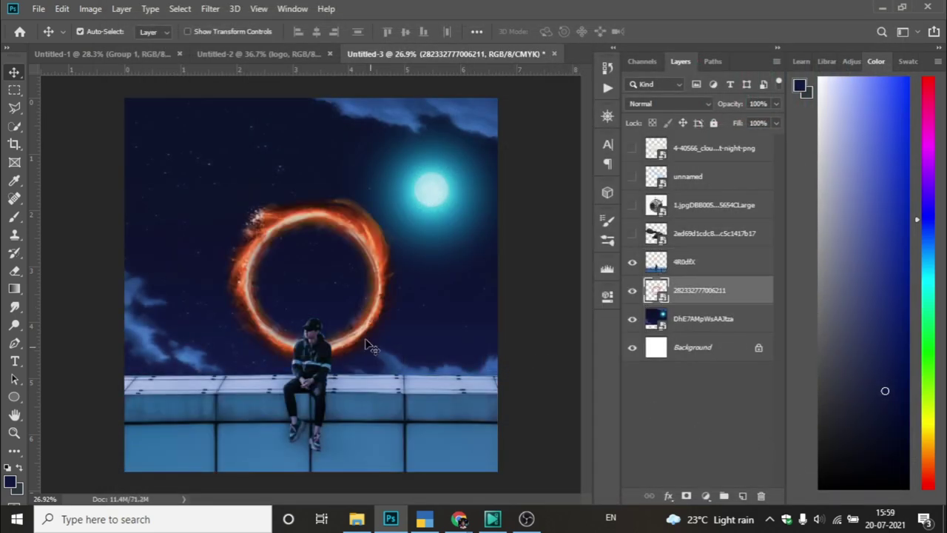
{"action": "left_click_drag", "start_coordinate": [363, 339], "coordinate": [530, 311]}
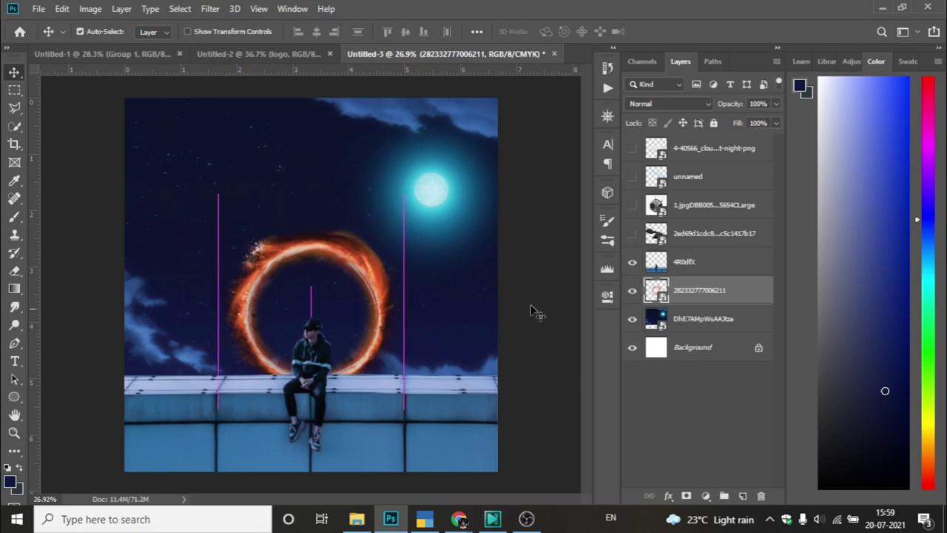
{"action": "left_click", "coordinate": [356, 519]}
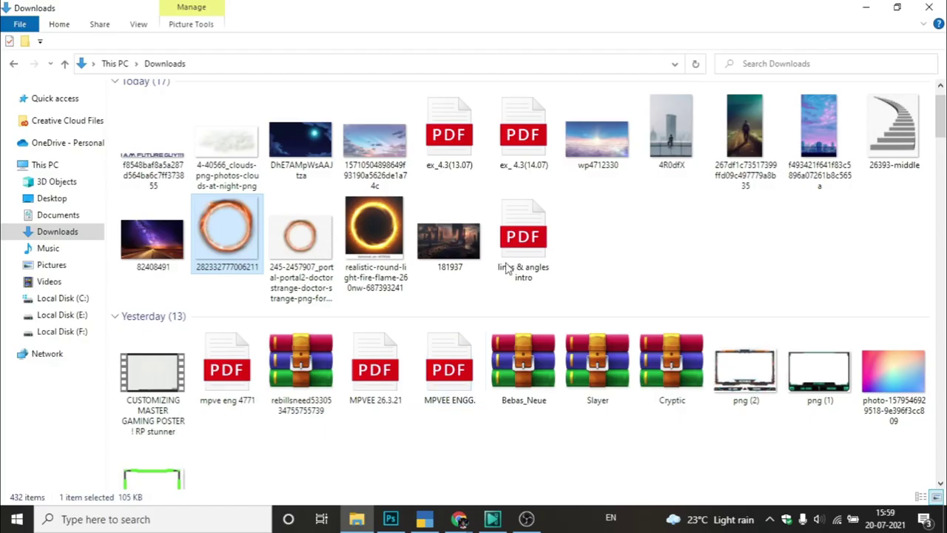
{"action": "left_click_drag", "start_coordinate": [441, 251], "coordinate": [461, 422]}
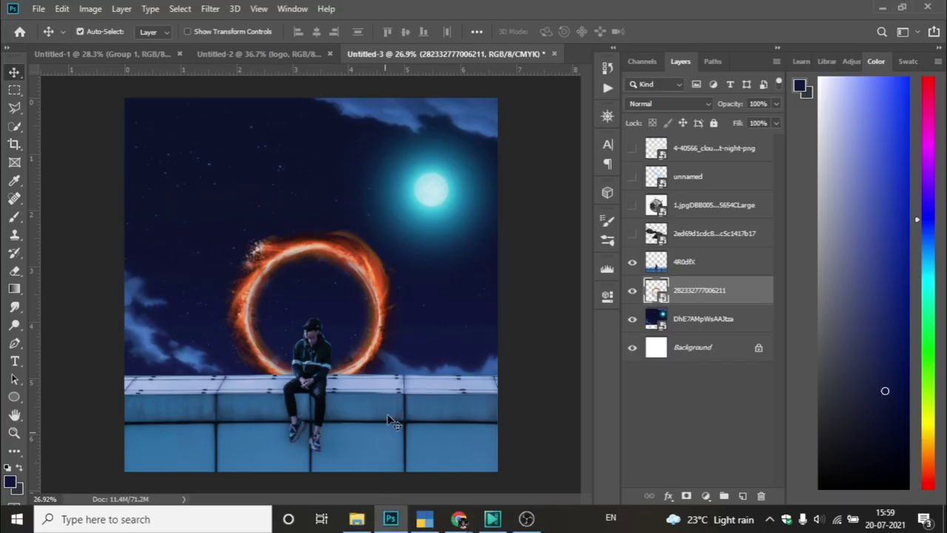
Place city image 181937 at 20.55% and move the fiery ring layer above it
{"action": "left_click_drag", "start_coordinate": [460, 422], "coordinate": [378, 397]}
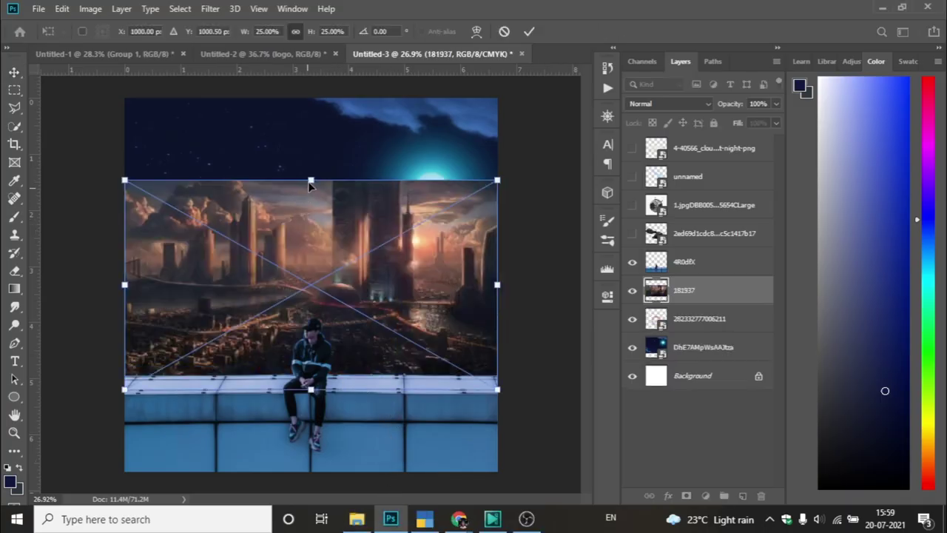
{"action": "left_click_drag", "start_coordinate": [310, 179], "coordinate": [311, 218]}
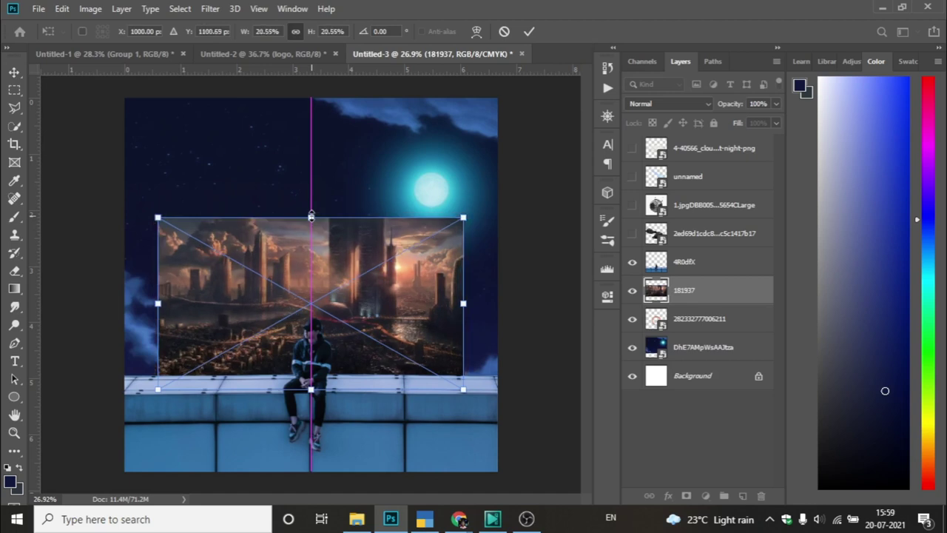
{"action": "key", "text": "Return"}
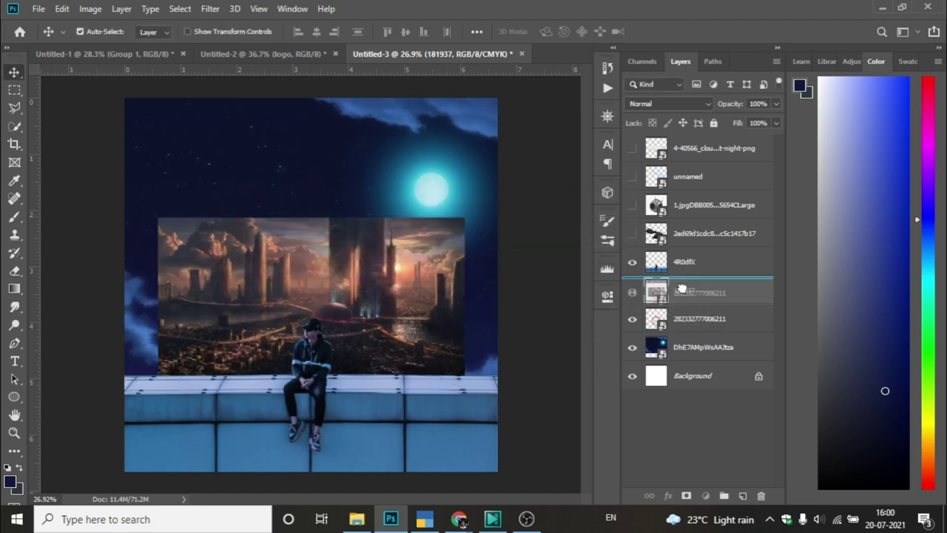
{"action": "left_click_drag", "start_coordinate": [679, 318], "coordinate": [681, 278]}
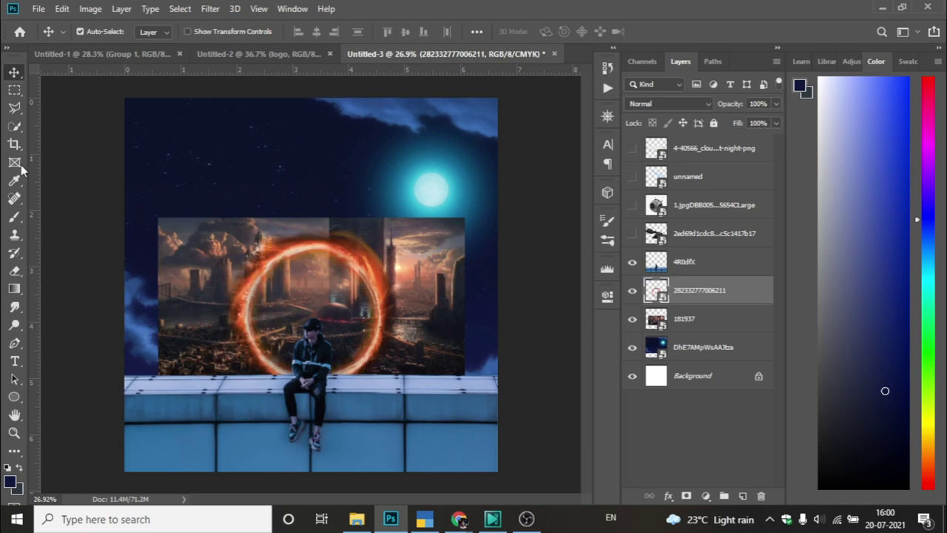
Rasterize the ring and city layers and erase the city outside the fiery ring
{"action": "left_click", "coordinate": [14, 270]}
{"action": "left_click", "coordinate": [187, 302]}
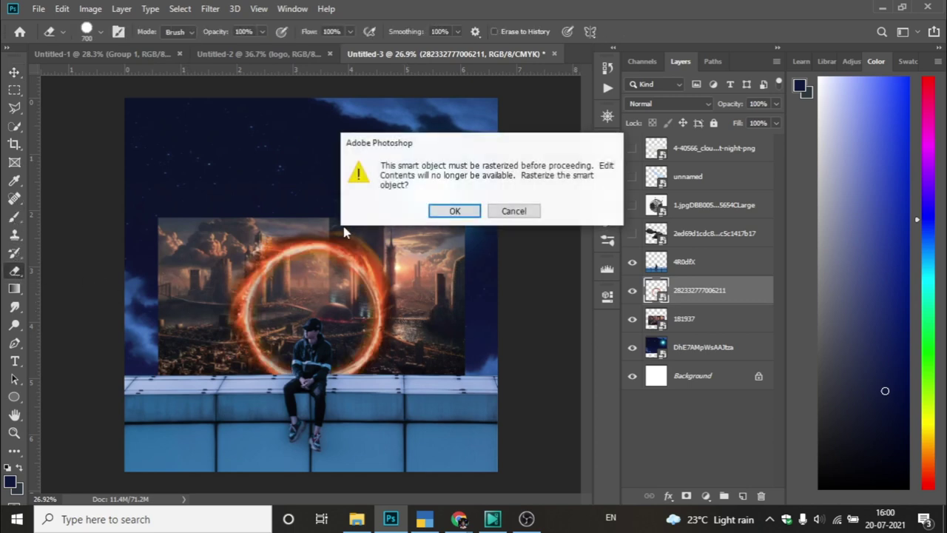
{"action": "left_click", "coordinate": [435, 211]}
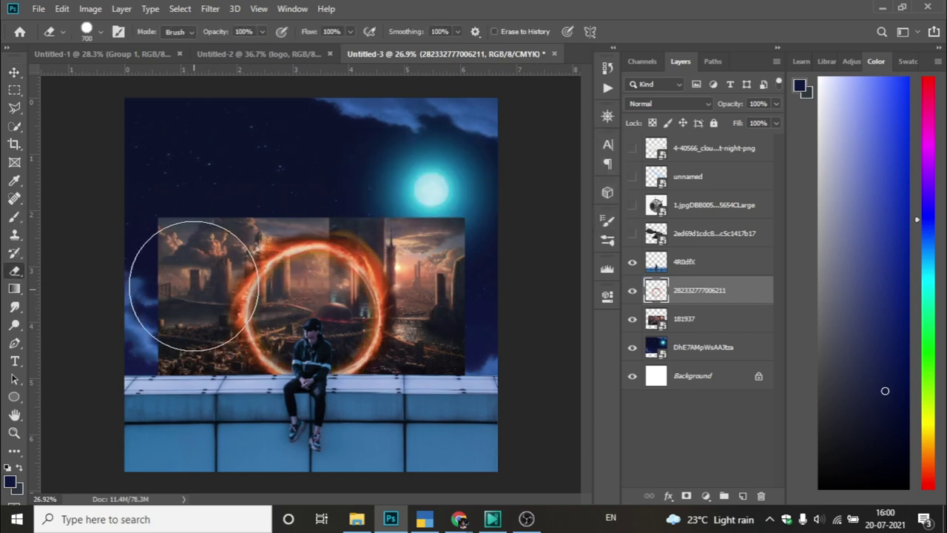
{"action": "scroll", "coordinate": [178, 288], "scroll_direction": "up", "scroll_amount": 2}
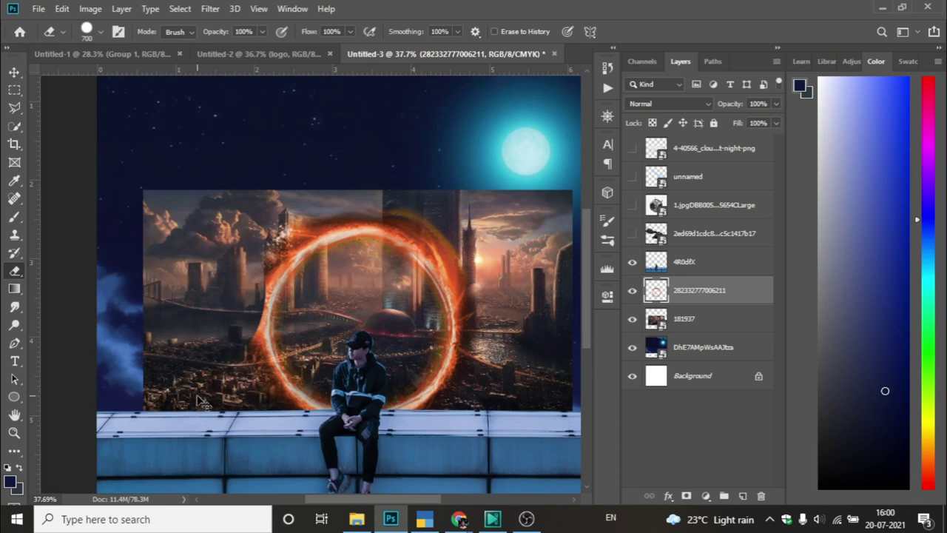
{"action": "left_click", "coordinate": [701, 317]}
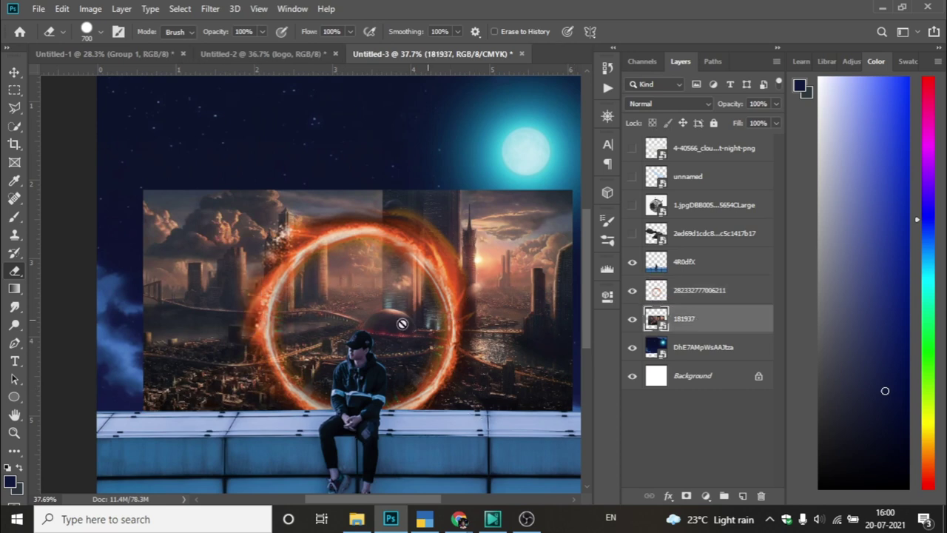
{"action": "left_click", "coordinate": [213, 338]}
{"action": "left_click", "coordinate": [450, 211]}
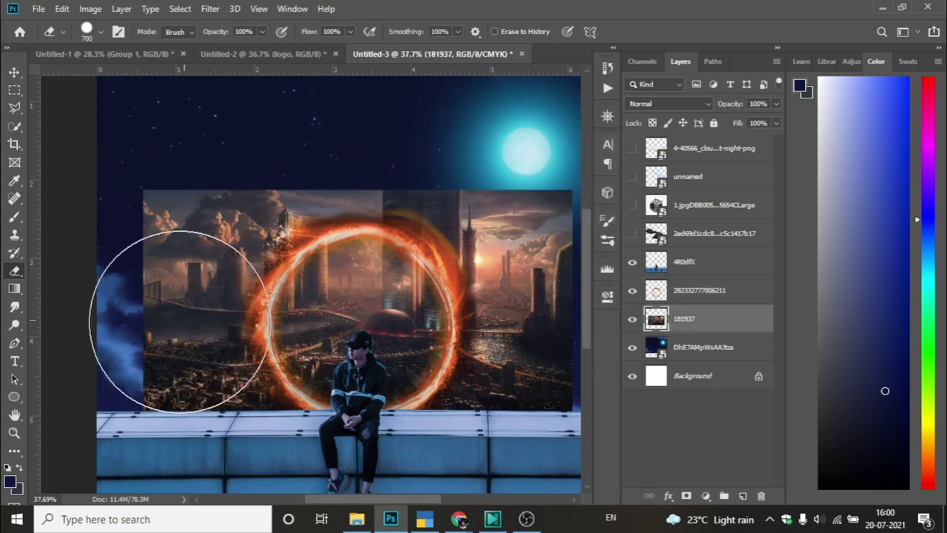
{"action": "mouse_move", "coordinate": [185, 326]}
{"action": "left_mouse_down"}
{"action": "mouse_move", "coordinate": [178, 363]}
{"action": "mouse_move", "coordinate": [199, 415]}
{"action": "left_mouse_up"}
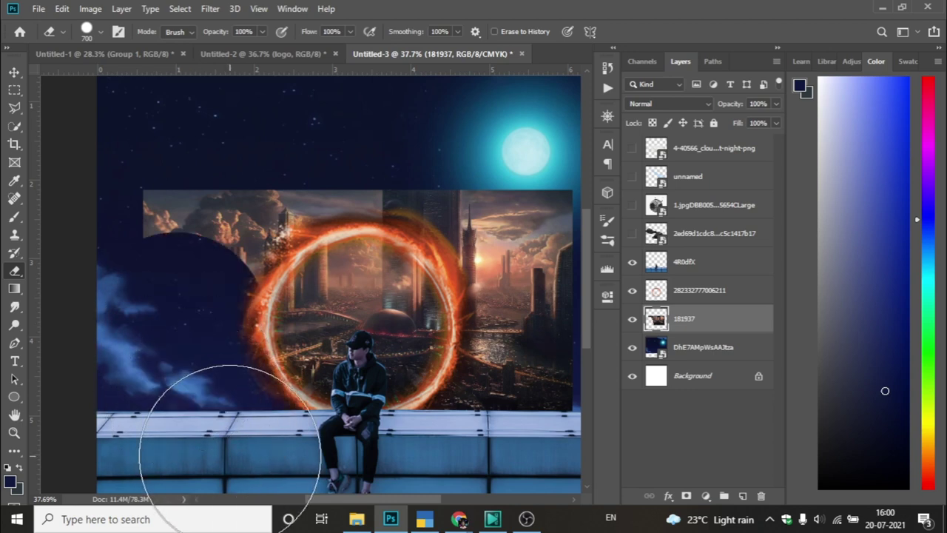
{"action": "left_click", "coordinate": [201, 227]}
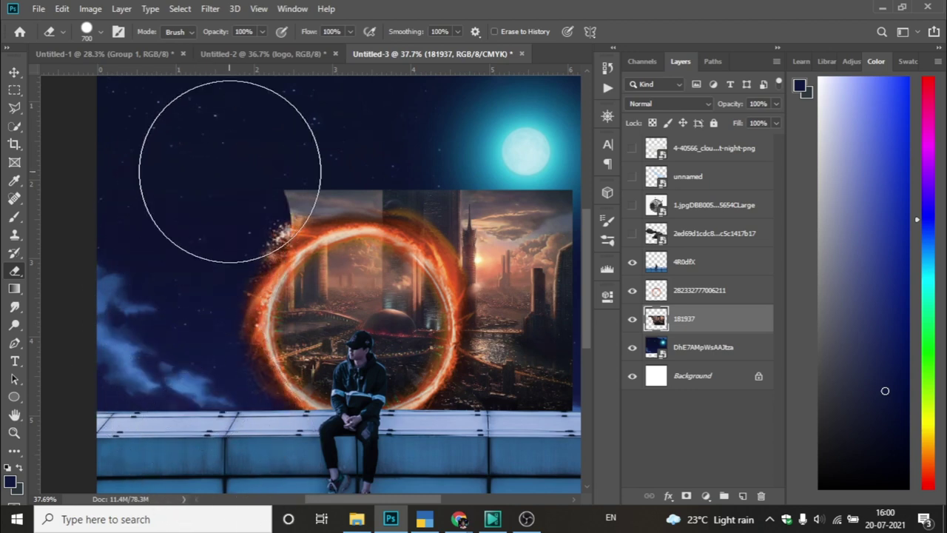
{"action": "mouse_move", "coordinate": [403, 140]}
{"action": "left_mouse_down"}
{"action": "mouse_move", "coordinate": [509, 216]}
{"action": "mouse_move", "coordinate": [539, 292]}
{"action": "mouse_move", "coordinate": [539, 402]}
{"action": "mouse_move", "coordinate": [469, 474]}
{"action": "left_mouse_up"}
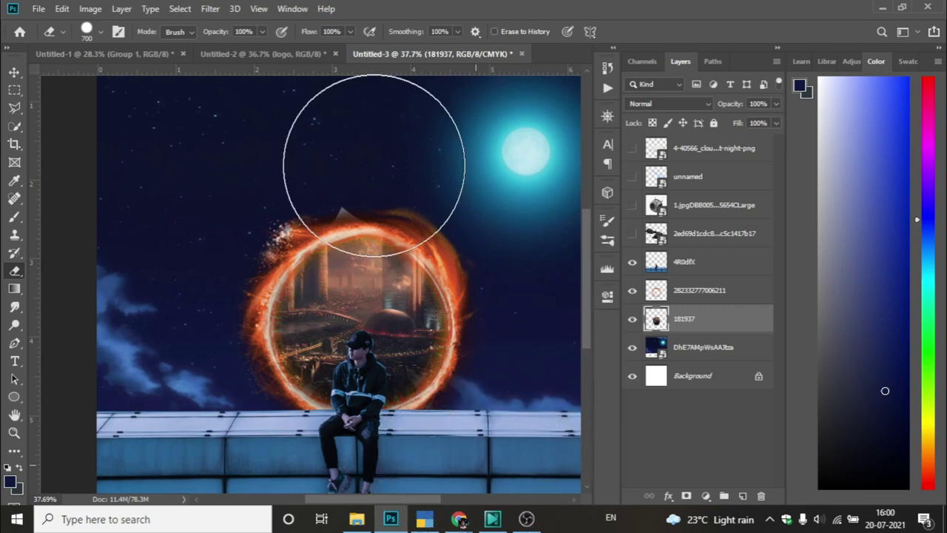
{"action": "left_click_drag", "start_coordinate": [348, 127], "coordinate": [311, 127]}
{"action": "key", "text": "v"}
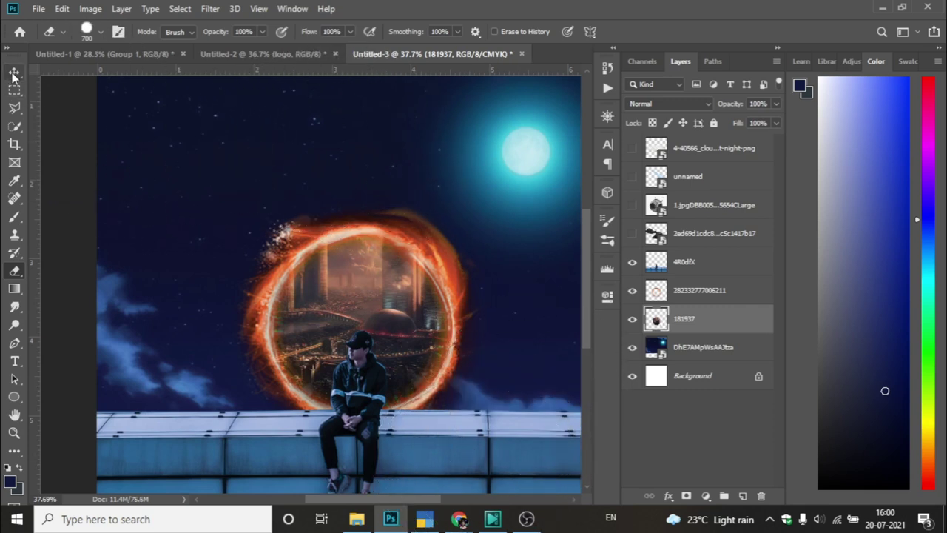
{"action": "scroll", "coordinate": [331, 240], "scroll_direction": "down", "scroll_amount": 2}
{"action": "scroll", "coordinate": [331, 241], "scroll_direction": "down", "scroll_amount": 2}
{"action": "scroll", "coordinate": [331, 241], "scroll_direction": "down", "scroll_amount": 1}
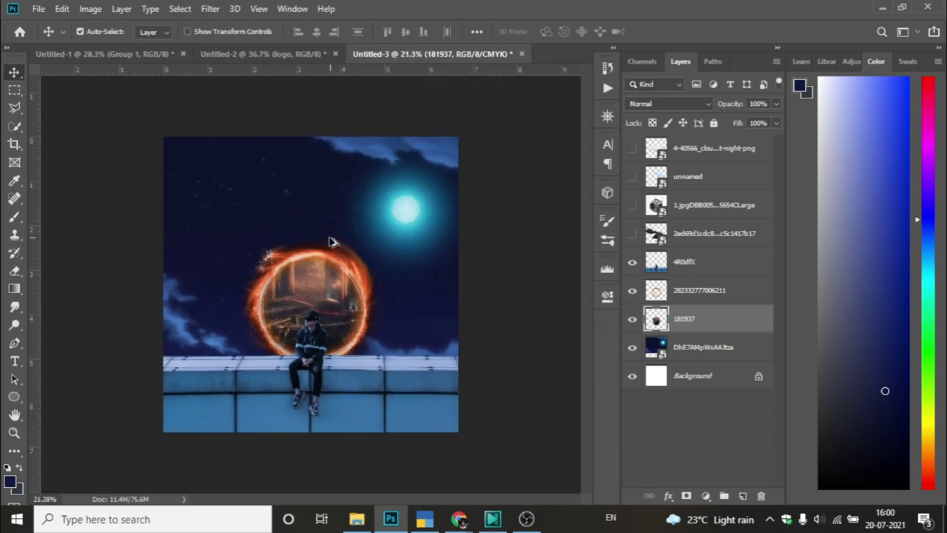
{"action": "left_click", "coordinate": [681, 300], "text": "ctrl"}
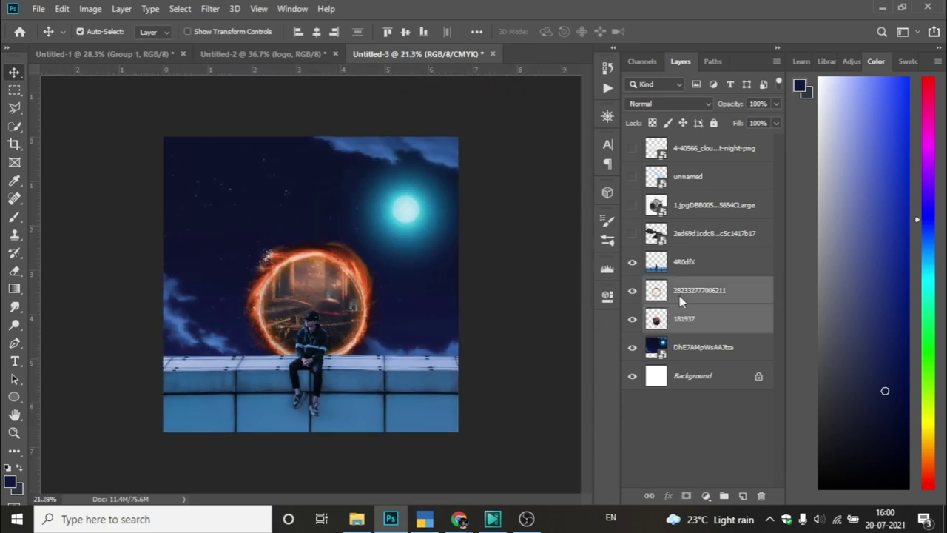
{"action": "right_click", "coordinate": [683, 307]}
{"action": "left_click", "coordinate": [715, 410]}
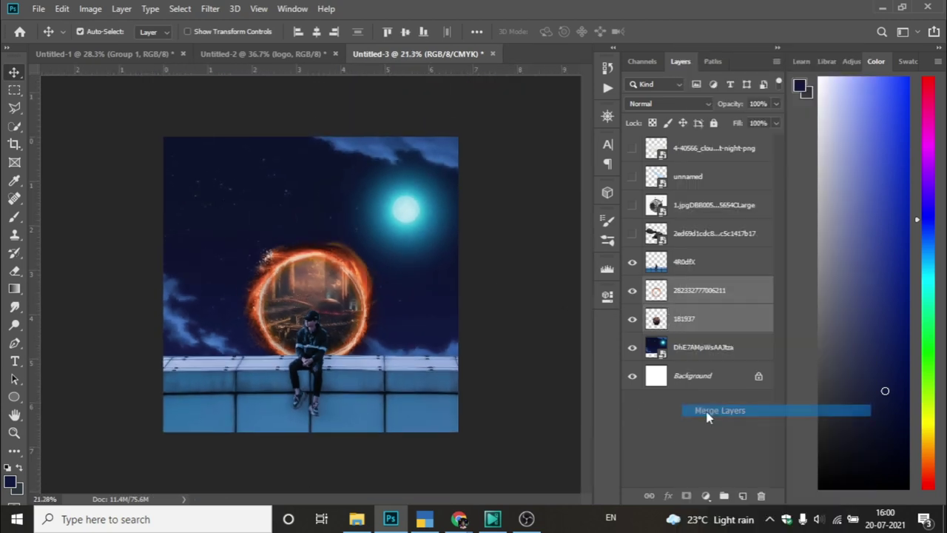
Show the robot photo and quick-select its front panels and lower body
{"action": "left_click", "coordinate": [633, 208]}
{"action": "left_click", "coordinate": [14, 126]}
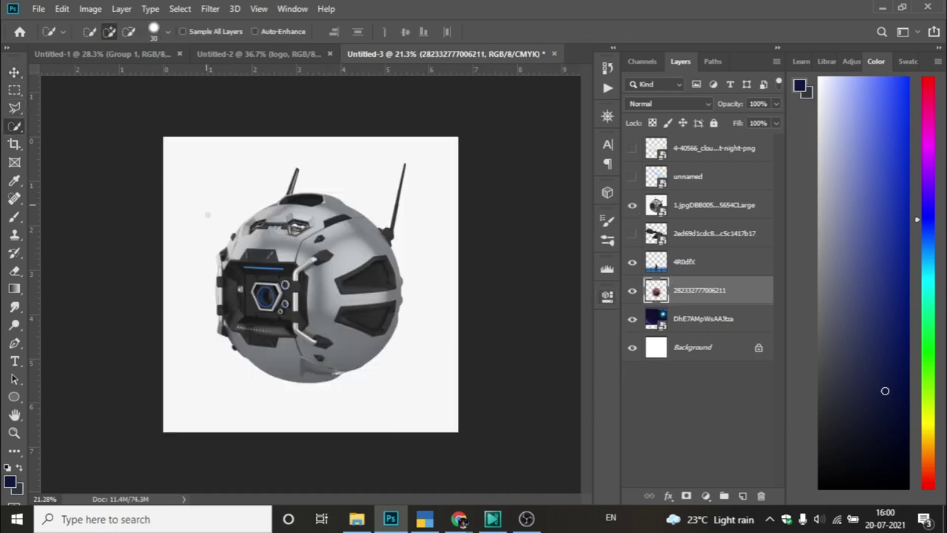
{"action": "left_click_drag", "start_coordinate": [229, 271], "coordinate": [299, 220]}
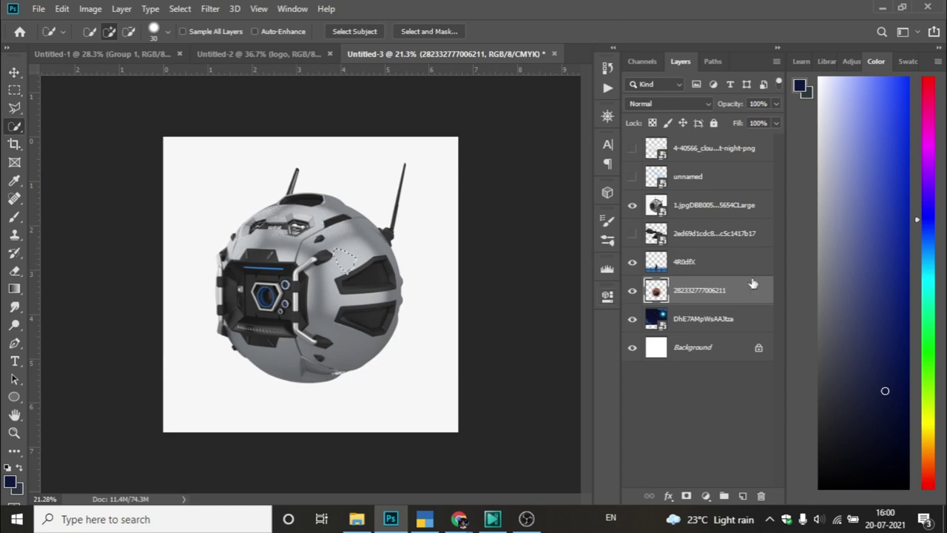
{"action": "left_click", "coordinate": [693, 208]}
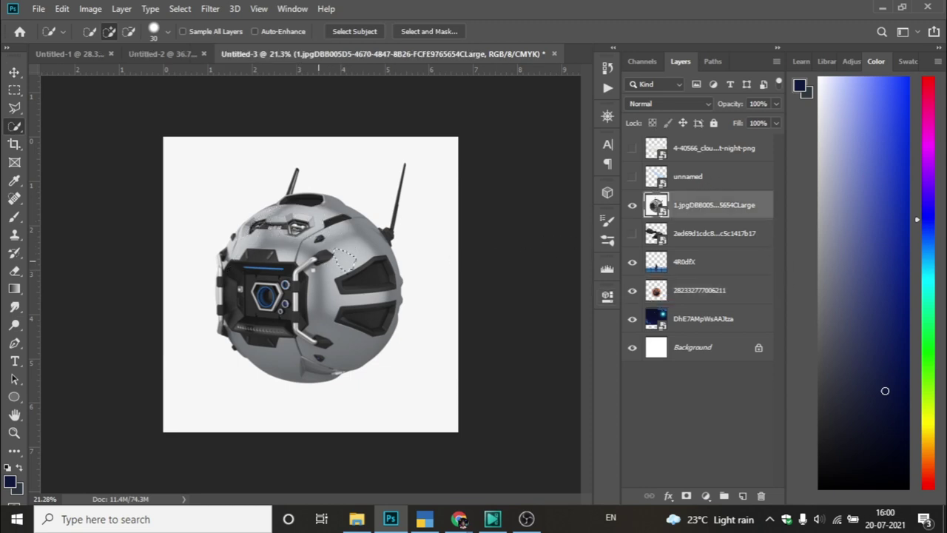
{"action": "left_click", "coordinate": [313, 273]}
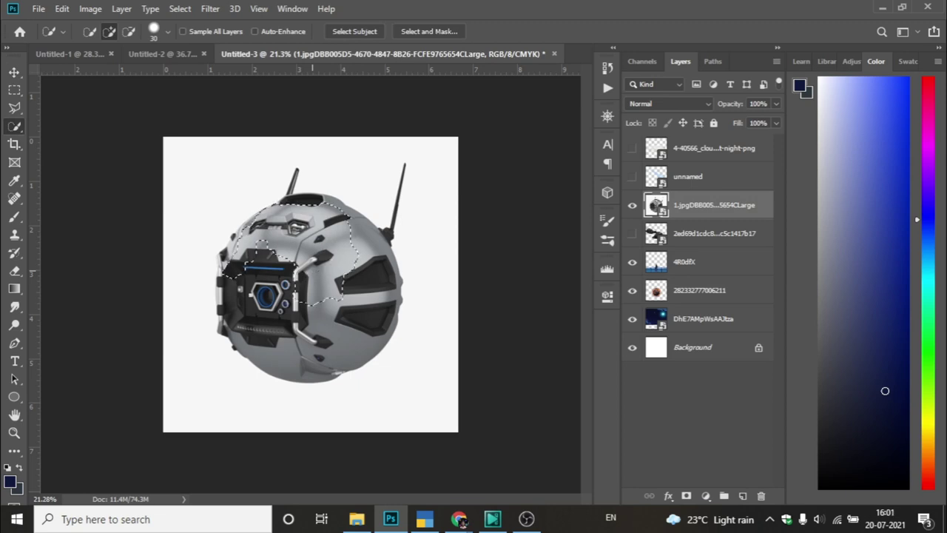
{"action": "left_click_drag", "start_coordinate": [312, 272], "coordinate": [239, 288]}
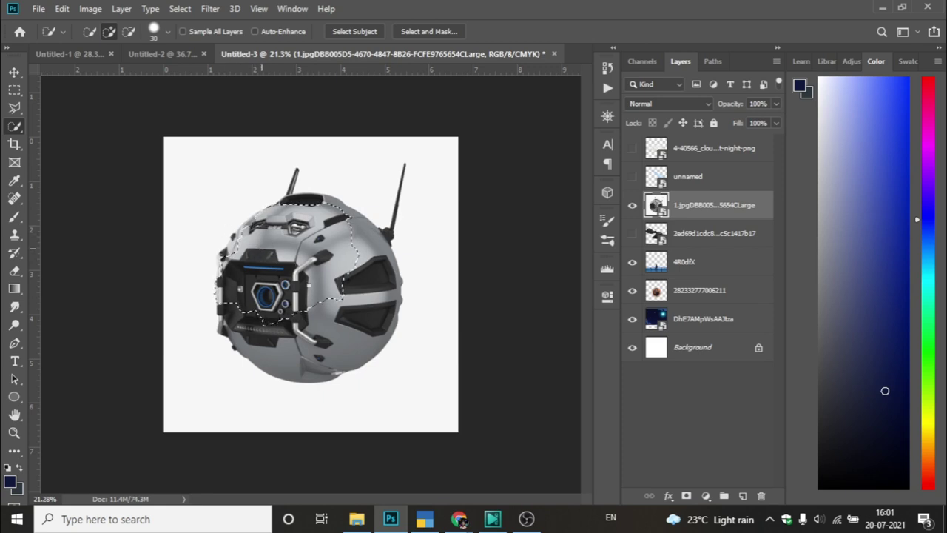
{"action": "left_click_drag", "start_coordinate": [261, 318], "coordinate": [266, 361]}
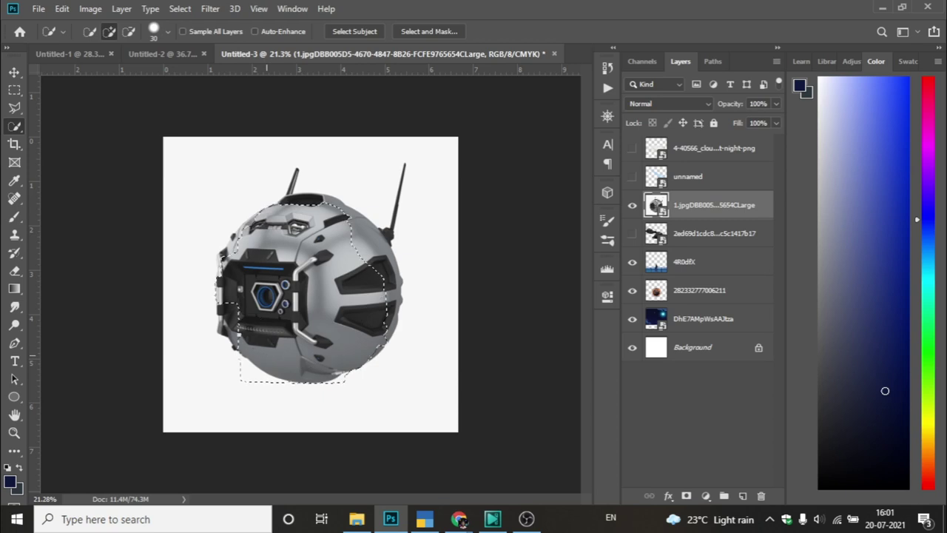
Redo the robot selection, covering its front, upper body and both antennas
{"action": "left_click", "coordinate": [15, 108]}
{"action": "key", "text": "ctrl+d"}
{"action": "left_click", "coordinate": [14, 127]}
{"action": "mouse_move", "coordinate": [277, 306]}
{"action": "left_mouse_down"}
{"action": "mouse_move", "coordinate": [348, 326]}
{"action": "mouse_move", "coordinate": [377, 245]}
{"action": "left_mouse_up"}
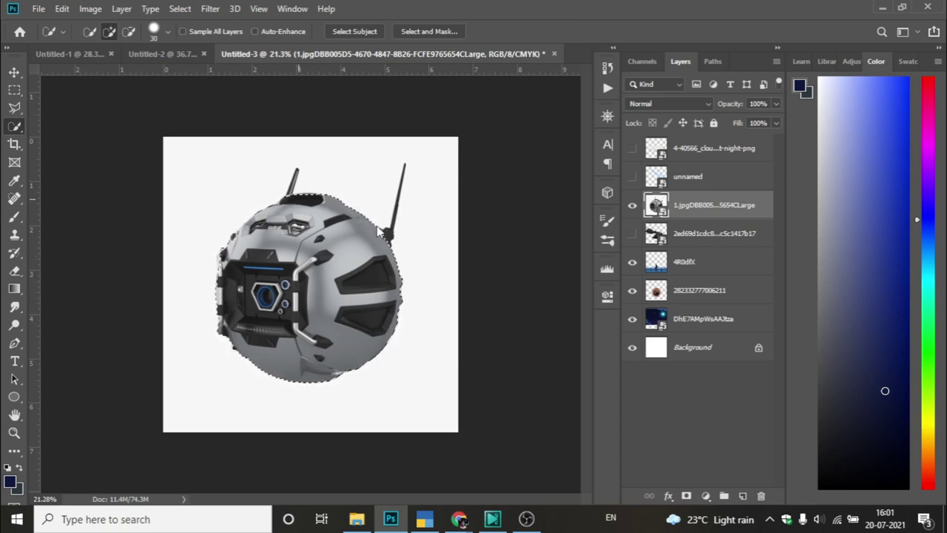
{"action": "left_click_drag", "start_coordinate": [402, 174], "coordinate": [389, 228]}
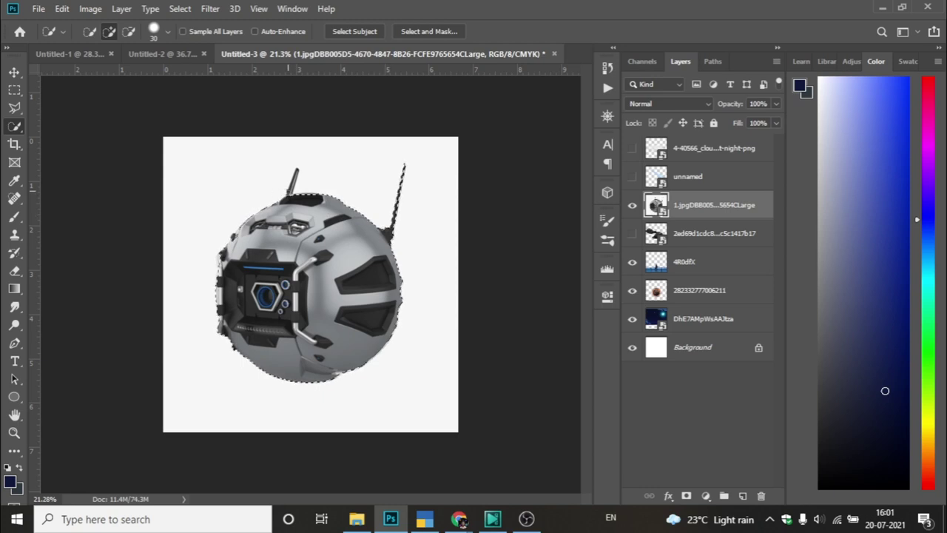
{"action": "left_click_drag", "start_coordinate": [295, 174], "coordinate": [290, 194]}
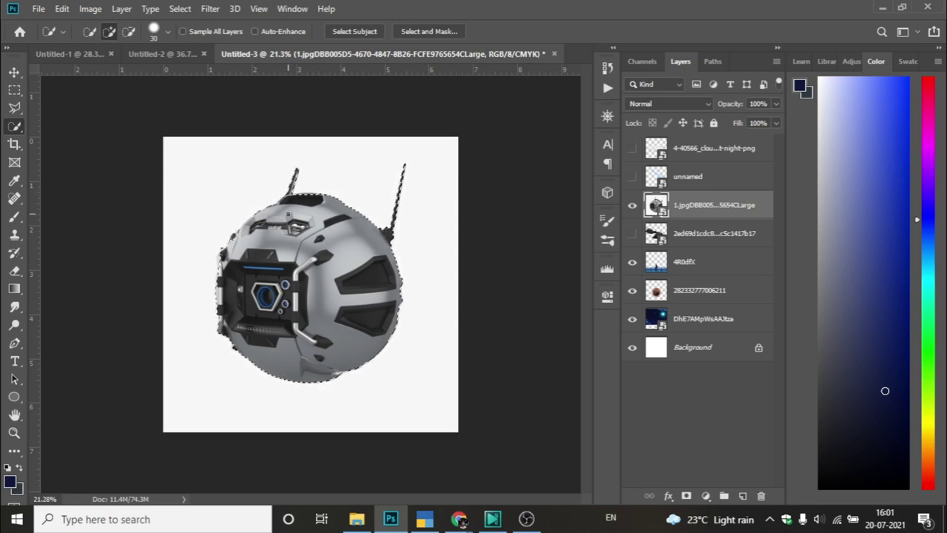
Copy the robot to Layer 1, scale it to 20.82% beside the man, and show the spaceship
{"action": "key", "text": "ctrl+j"}
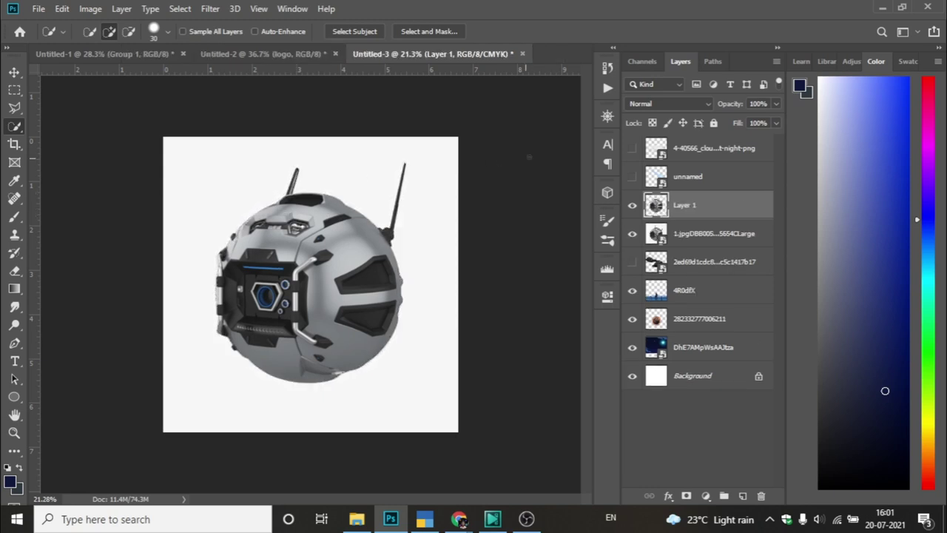
{"action": "left_click", "coordinate": [632, 235]}
{"action": "key", "text": "ctrl+t"}
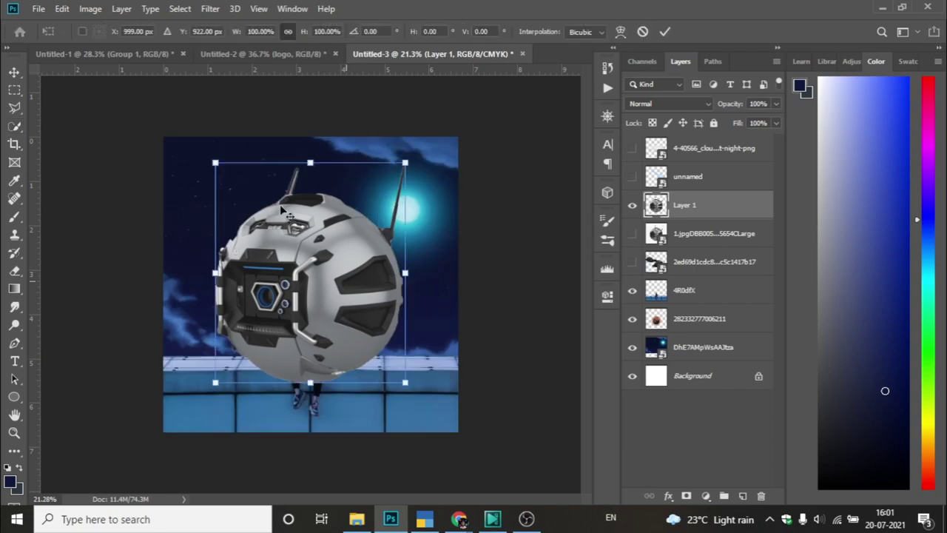
{"action": "left_click_drag", "start_coordinate": [408, 161], "coordinate": [319, 262]}
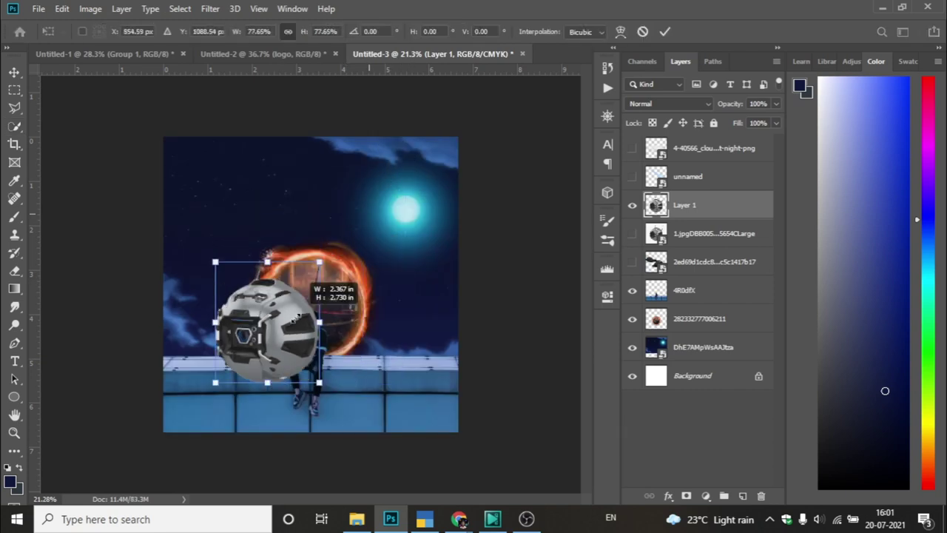
{"action": "mouse_move", "coordinate": [298, 315]}
{"action": "left_mouse_down"}
{"action": "mouse_move", "coordinate": [274, 313]}
{"action": "mouse_move", "coordinate": [275, 301]}
{"action": "left_mouse_up"}
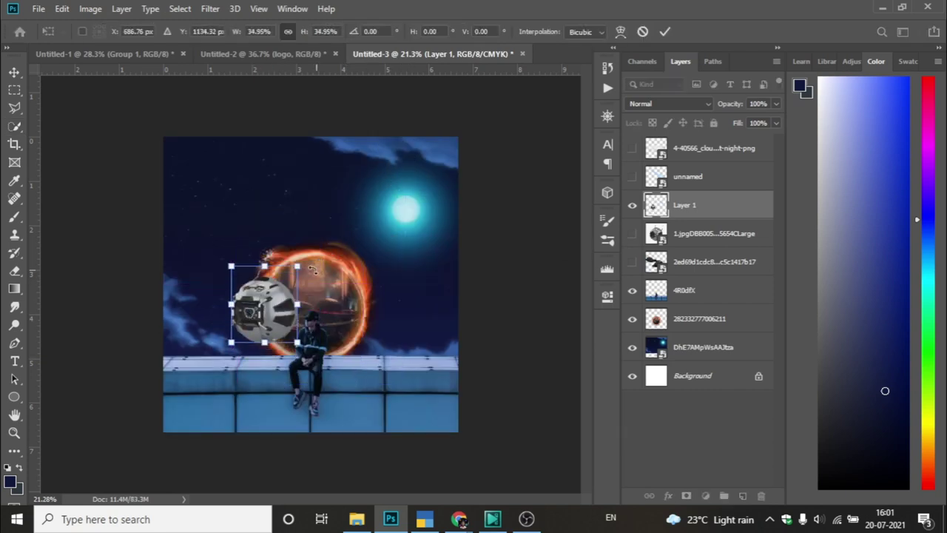
{"action": "mouse_move", "coordinate": [296, 265]}
{"action": "left_mouse_down"}
{"action": "mouse_move", "coordinate": [270, 297]}
{"action": "mouse_move", "coordinate": [270, 318]}
{"action": "left_mouse_up"}
{"action": "key", "text": "Return"}
{"action": "key", "text": "w"}
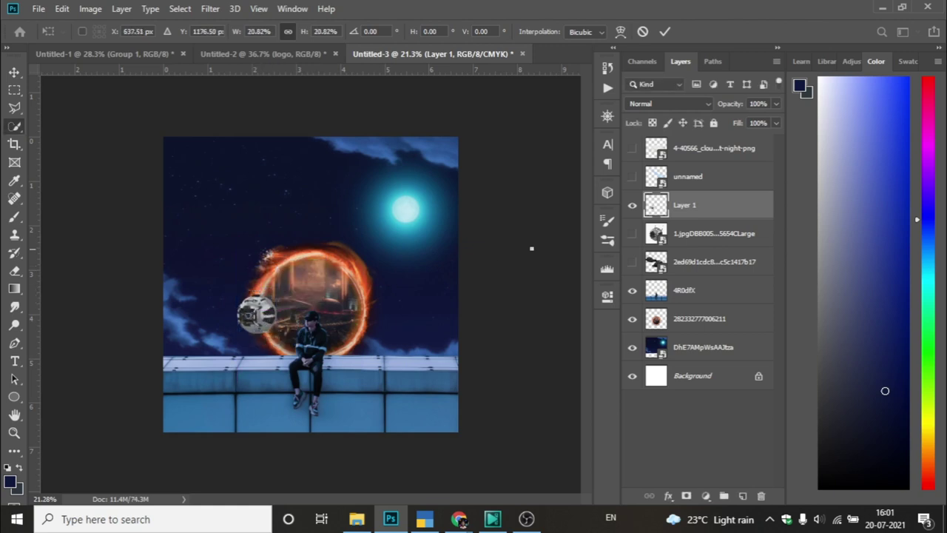
{"action": "left_click", "coordinate": [631, 264]}
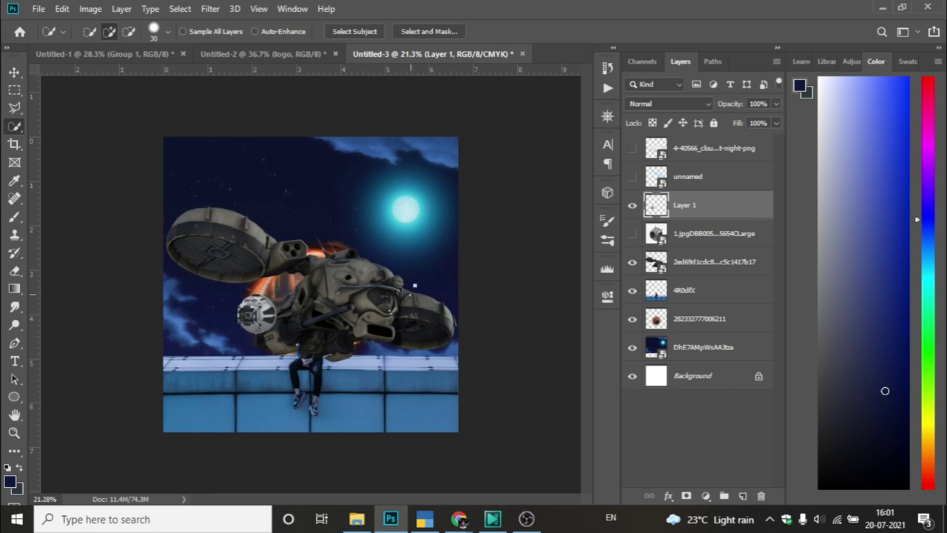
Scale the spaceship down to about 10.66% and set it over the portal's upper right
{"action": "left_click", "coordinate": [14, 72]}
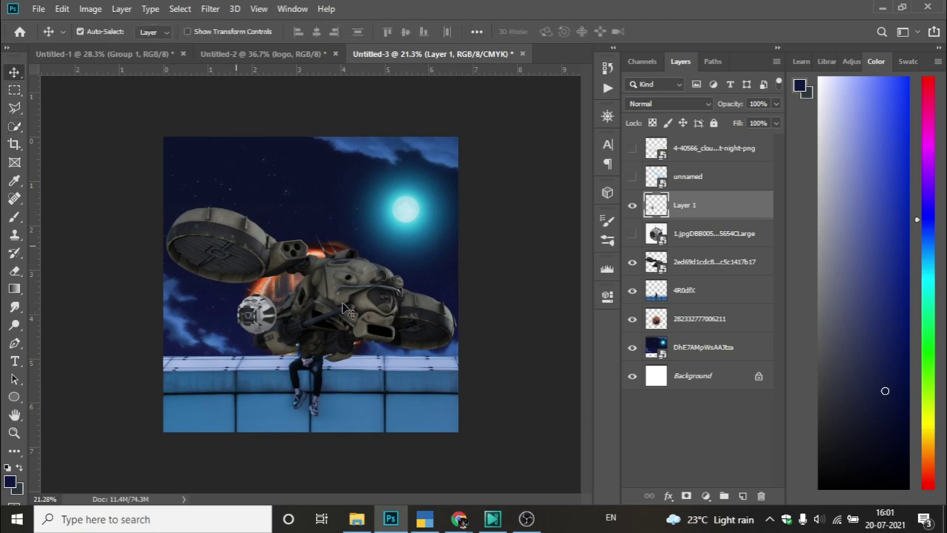
{"action": "left_click", "coordinate": [336, 294]}
{"action": "key", "text": "ctrl+t"}
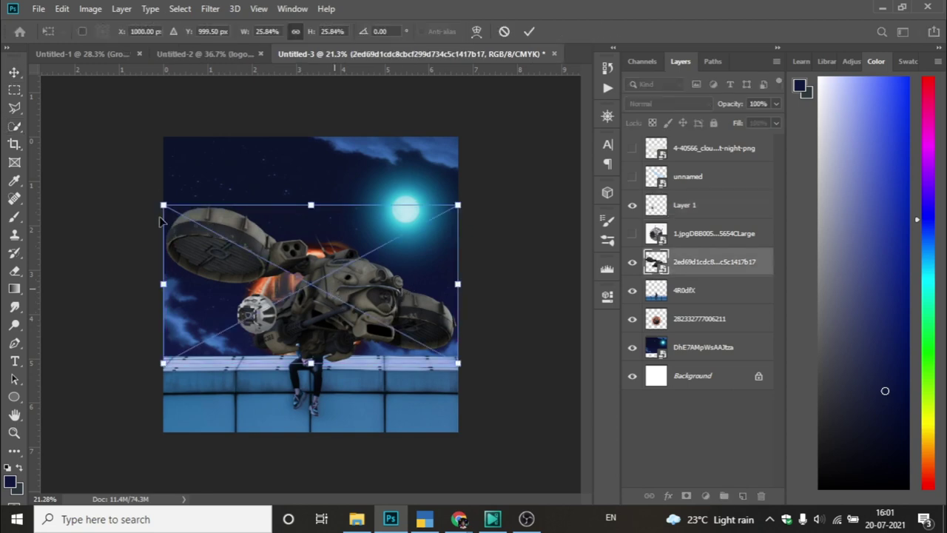
{"action": "left_click_drag", "start_coordinate": [163, 206], "coordinate": [278, 266]}
{"action": "mouse_move", "coordinate": [343, 322]}
{"action": "left_mouse_down"}
{"action": "mouse_move", "coordinate": [322, 262]}
{"action": "mouse_move", "coordinate": [260, 207]}
{"action": "left_mouse_up"}
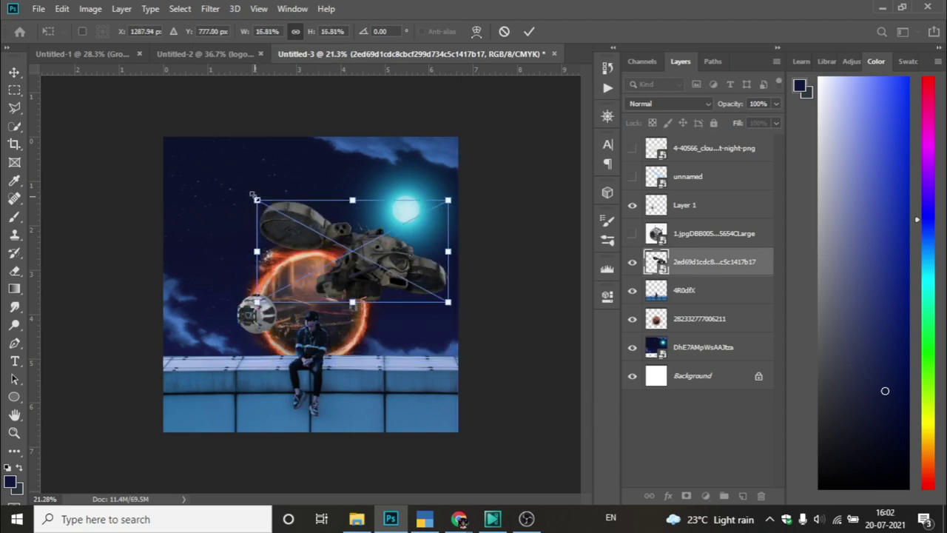
{"action": "left_click_drag", "start_coordinate": [254, 196], "coordinate": [296, 225]}
{"action": "mouse_move", "coordinate": [348, 265]}
{"action": "left_mouse_down"}
{"action": "mouse_move", "coordinate": [353, 271]}
{"action": "mouse_move", "coordinate": [346, 265]}
{"action": "left_mouse_up"}
{"action": "left_click_drag", "start_coordinate": [294, 227], "coordinate": [304, 233]}
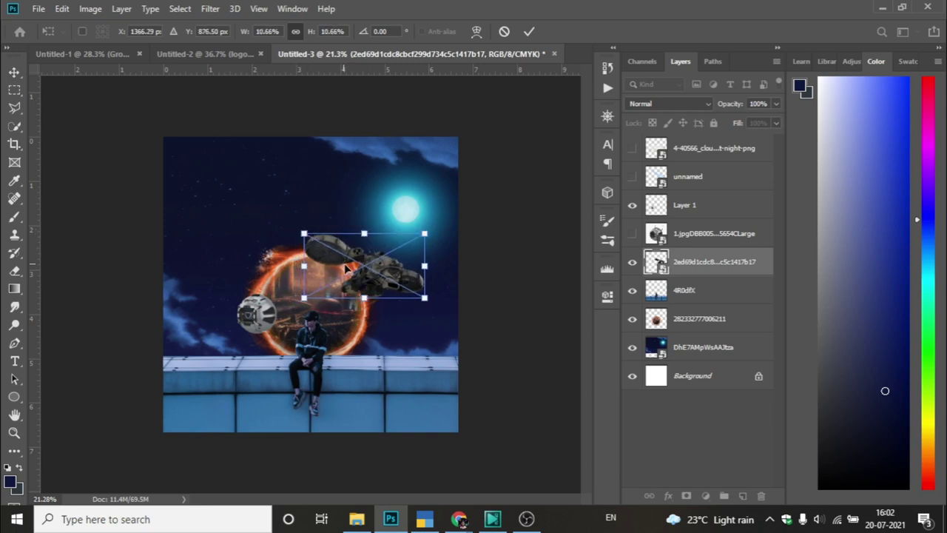
{"action": "left_click_drag", "start_coordinate": [347, 263], "coordinate": [337, 269]}
{"action": "key", "text": "Return"}
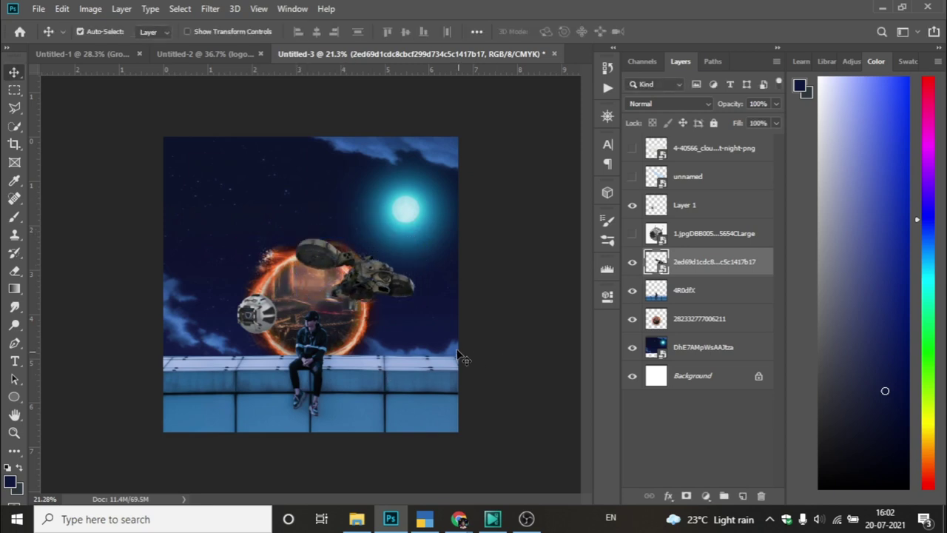
Show the cloud layer, scale it to about 25%, and settle it on the ledge's left end
{"action": "left_click", "coordinate": [633, 148]}
{"action": "left_click_drag", "start_coordinate": [385, 279], "coordinate": [296, 348]}
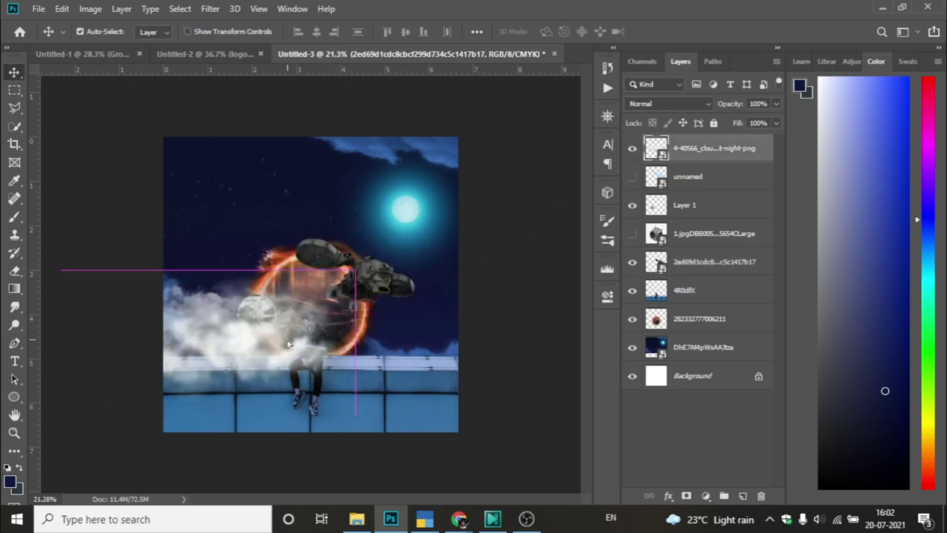
{"action": "key", "text": "ctrl+t"}
{"action": "left_click_drag", "start_coordinate": [348, 273], "coordinate": [254, 317]}
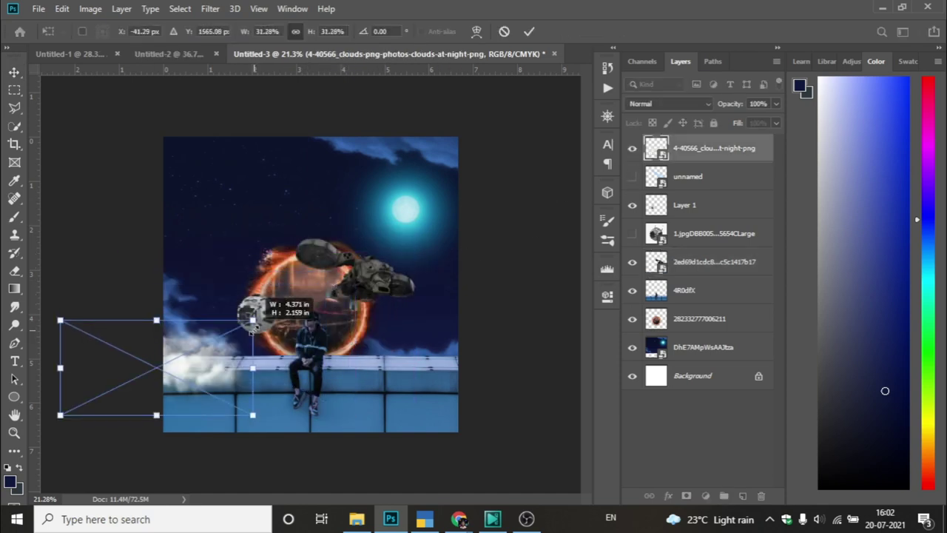
{"action": "left_click_drag", "start_coordinate": [182, 373], "coordinate": [205, 344]}
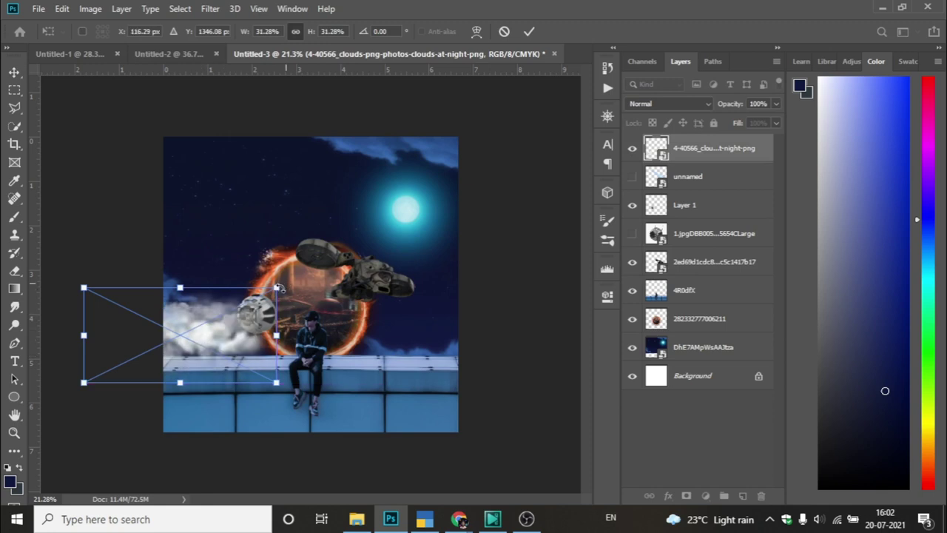
{"action": "left_click_drag", "start_coordinate": [276, 288], "coordinate": [241, 306]}
{"action": "left_click_drag", "start_coordinate": [211, 341], "coordinate": [227, 345]}
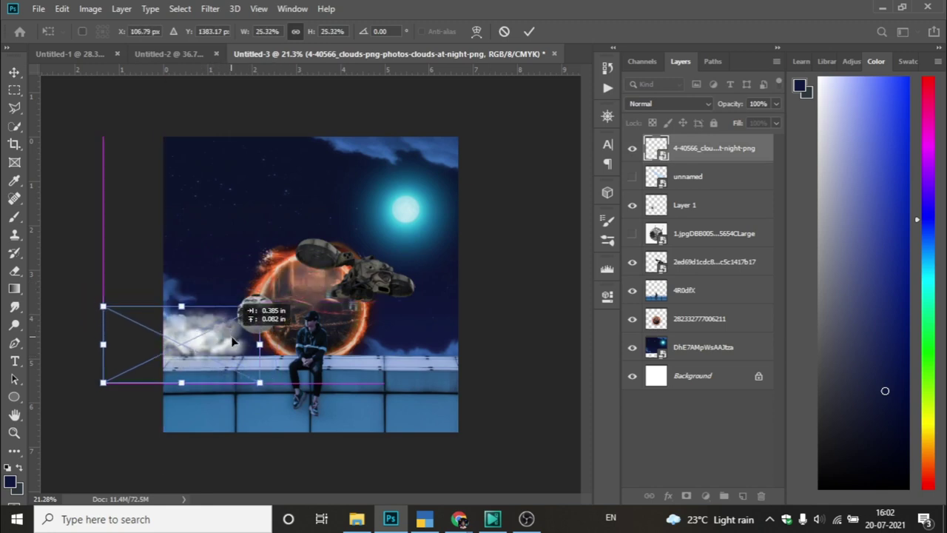
{"action": "key", "text": "Return"}
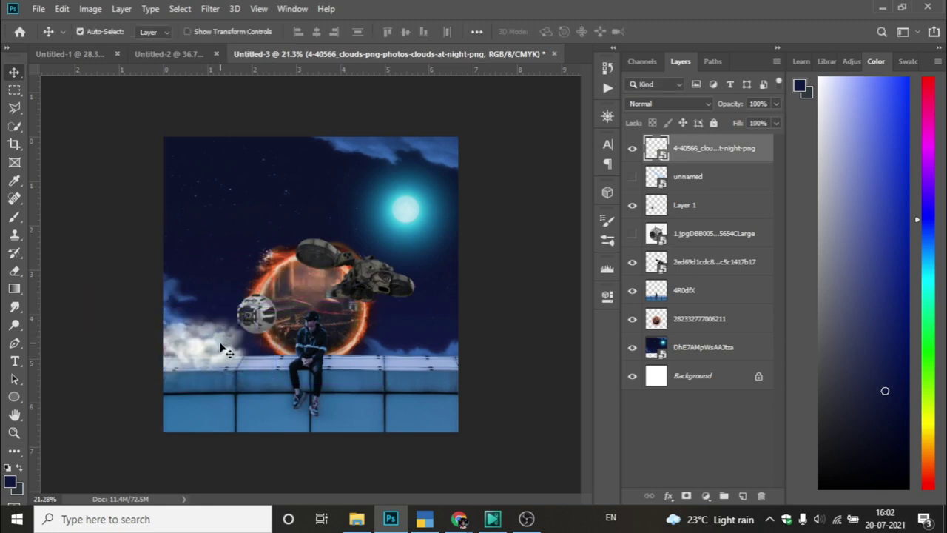
Alt-drag three copies of the clouds along the ledge, one reaching the right edge
{"action": "left_click_drag", "start_coordinate": [227, 351], "coordinate": [241, 375]}
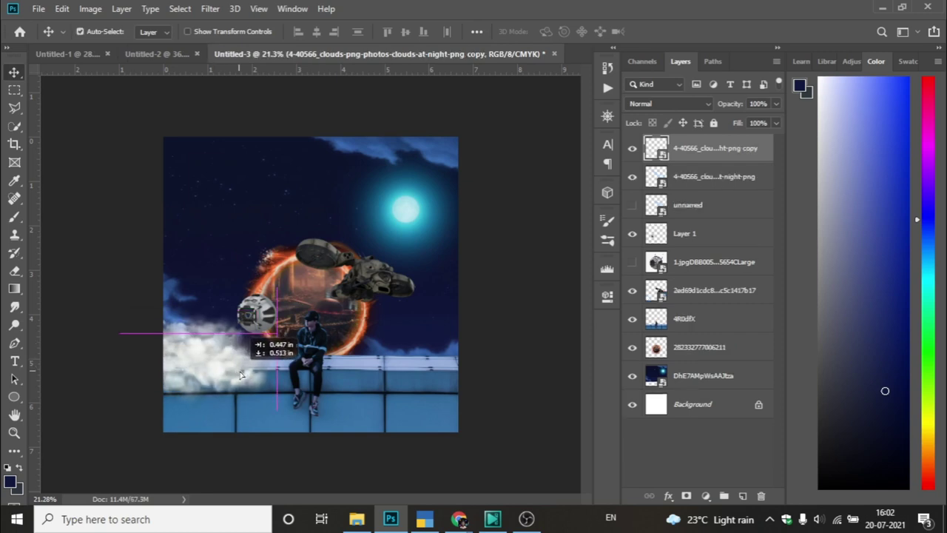
{"action": "mouse_move", "coordinate": [241, 375]}
{"action": "left_mouse_down"}
{"action": "mouse_move", "coordinate": [238, 397]}
{"action": "mouse_move", "coordinate": [502, 339]}
{"action": "left_mouse_up"}
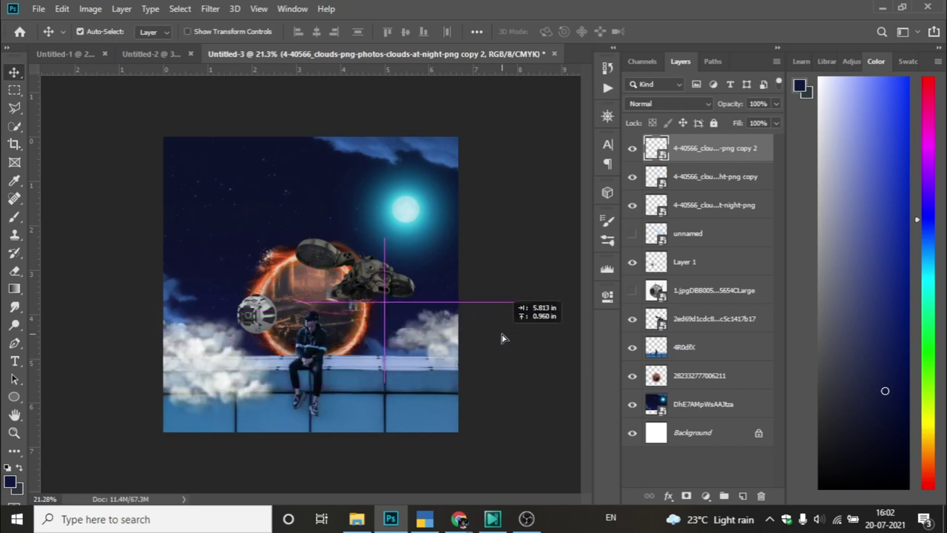
{"action": "mouse_move", "coordinate": [502, 339]}
{"action": "left_mouse_down"}
{"action": "mouse_move", "coordinate": [443, 356]}
{"action": "mouse_move", "coordinate": [418, 393]}
{"action": "left_mouse_up"}
{"action": "left_click", "coordinate": [496, 400]}
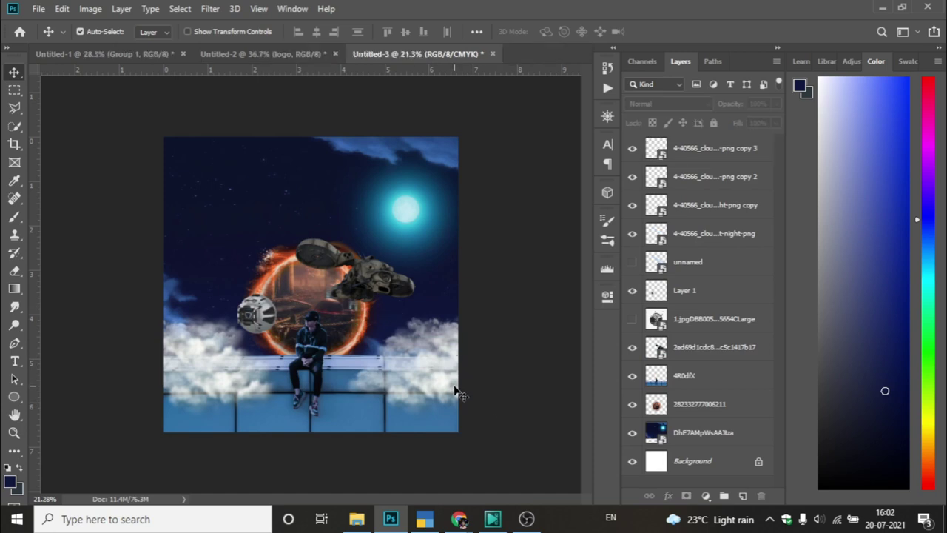
Apply Poster Edges to the 4R0dfX layer: edge thickness 0, intensity 0, posterization 3
{"action": "left_click", "coordinate": [340, 396]}
{"action": "left_click", "coordinate": [213, 9]}
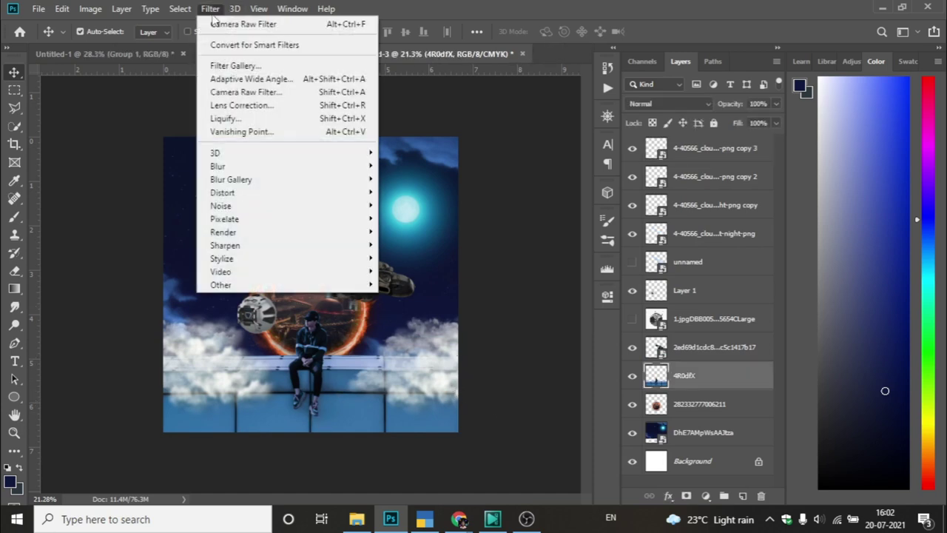
{"action": "left_click", "coordinate": [223, 64]}
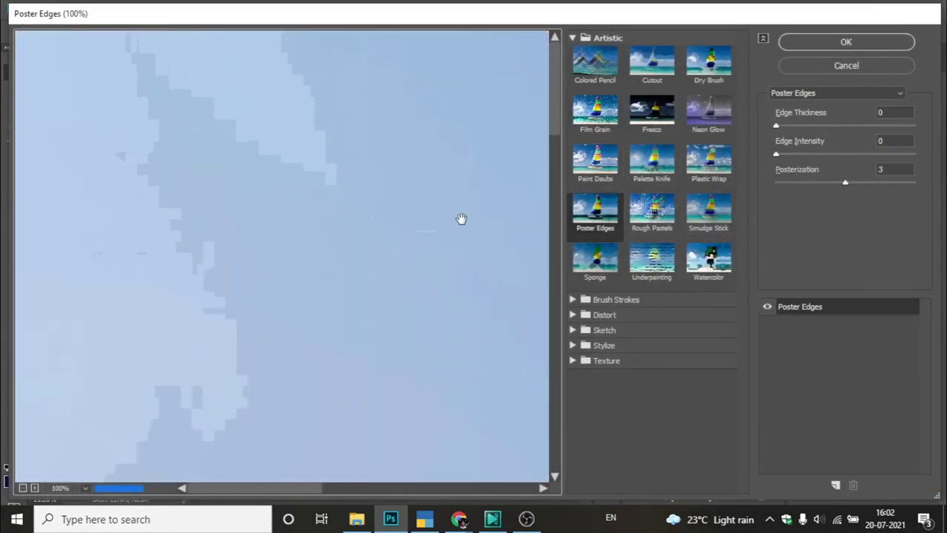
{"action": "scroll", "coordinate": [345, 260], "scroll_direction": "down", "scroll_amount": 3}
{"action": "scroll", "coordinate": [345, 260], "scroll_direction": "down", "scroll_amount": 2}
{"action": "scroll", "coordinate": [345, 260], "scroll_direction": "down", "scroll_amount": 2}
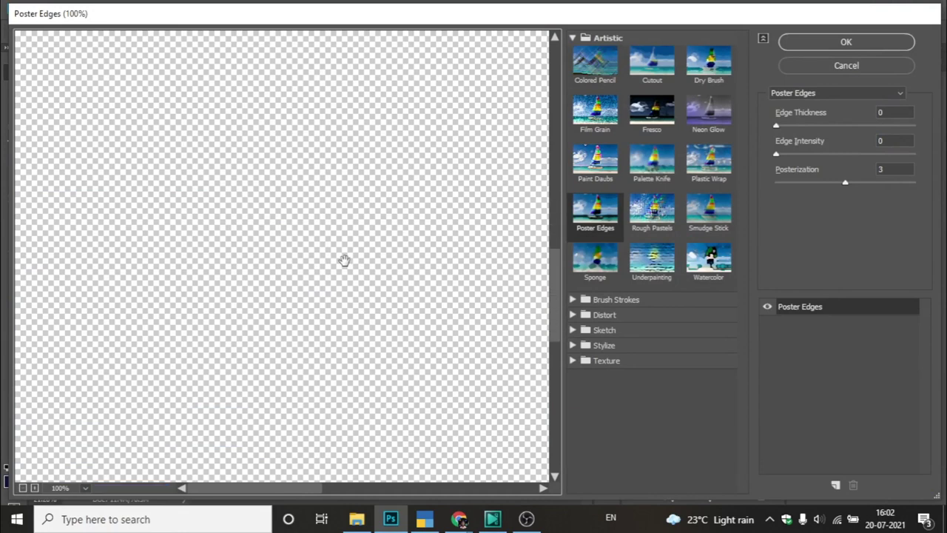
{"action": "scroll", "coordinate": [345, 260], "scroll_direction": "down", "scroll_amount": 3}
{"action": "scroll", "coordinate": [347, 271], "scroll_direction": "down", "scroll_amount": 2}
{"action": "left_click_drag", "start_coordinate": [298, 279], "coordinate": [94, 436]}
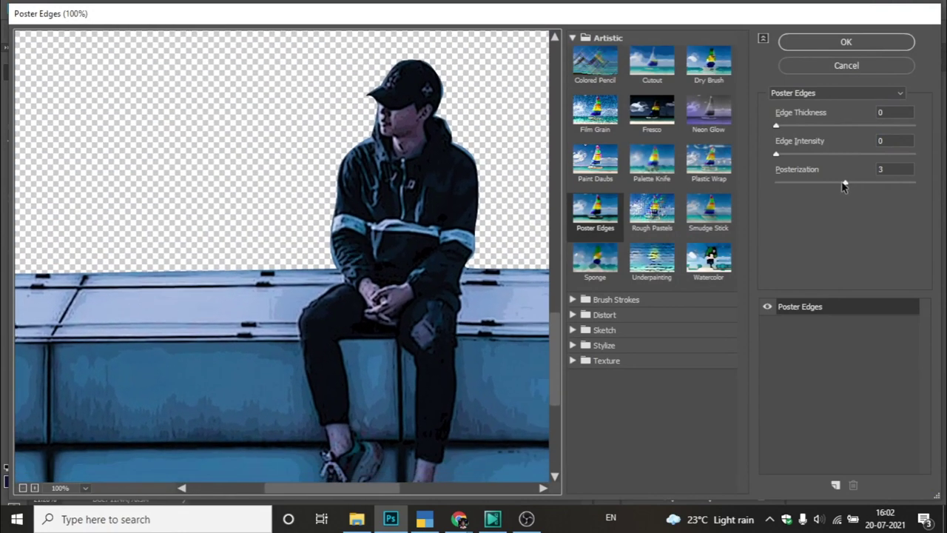
{"action": "left_click", "coordinate": [846, 186]}
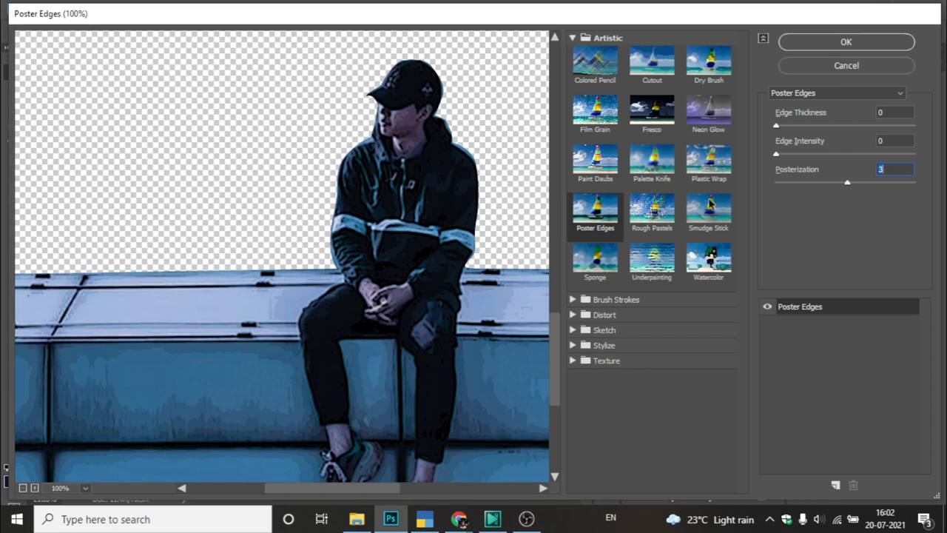
{"action": "left_click", "coordinate": [852, 42]}
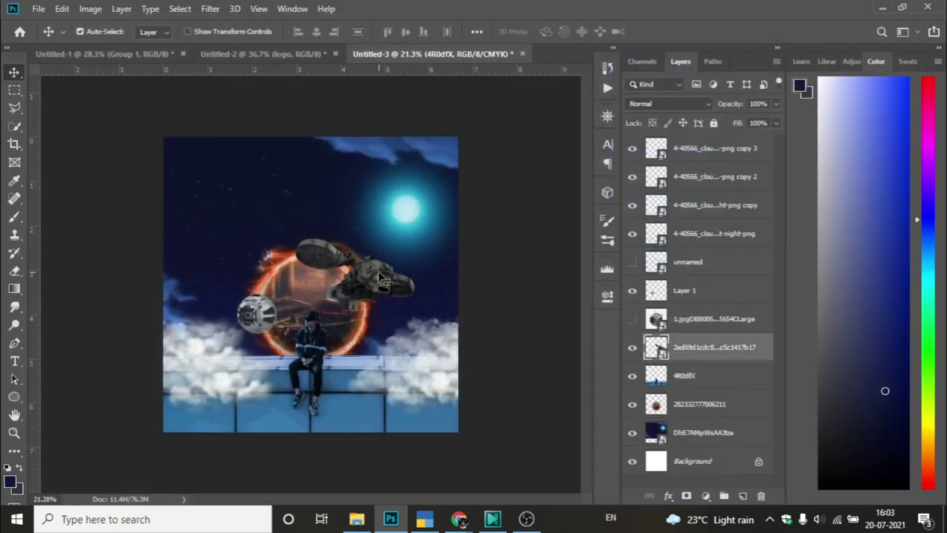
Cool the spaceship layer with a Camera Raw Filter at Temperature -35
{"action": "left_click", "coordinate": [386, 279]}
{"action": "left_click", "coordinate": [210, 9]}
{"action": "left_click", "coordinate": [227, 91]}
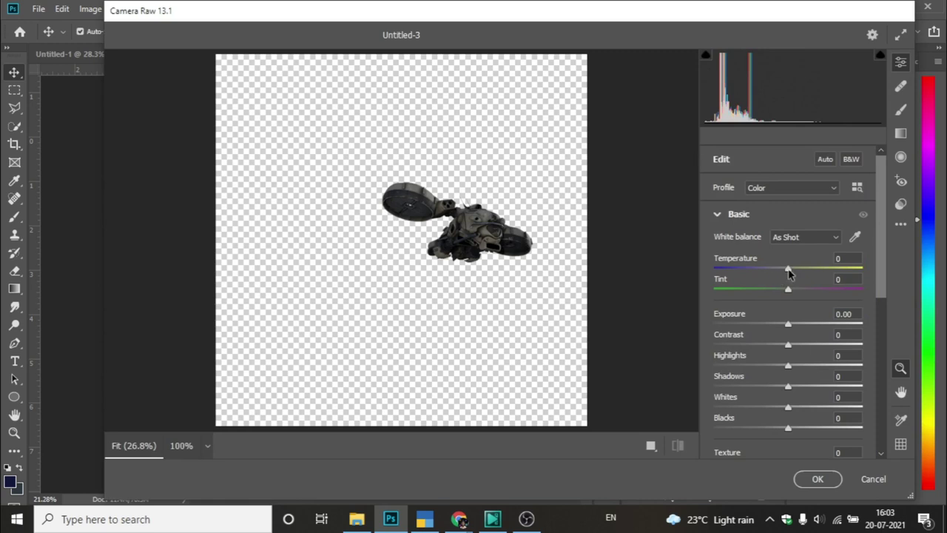
{"action": "left_click_drag", "start_coordinate": [789, 274], "coordinate": [764, 273]}
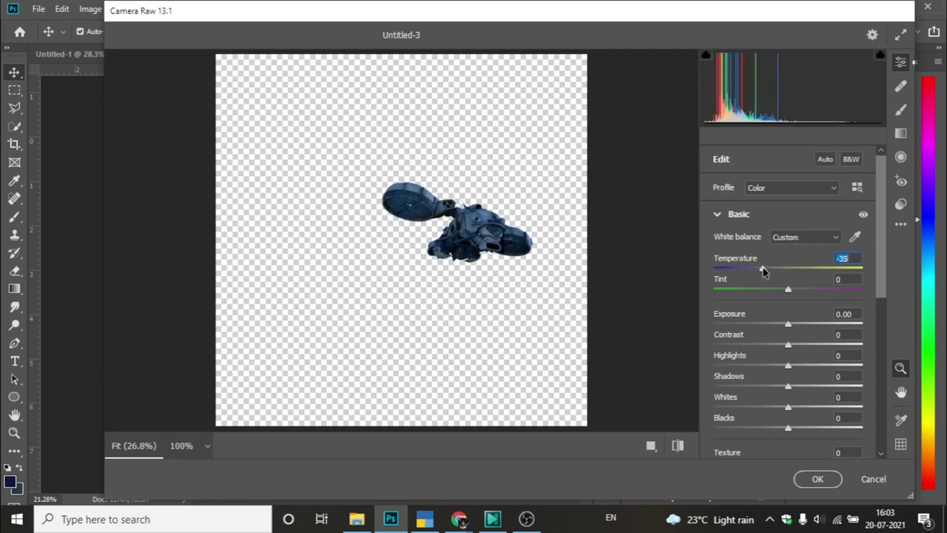
{"action": "left_click", "coordinate": [814, 479]}
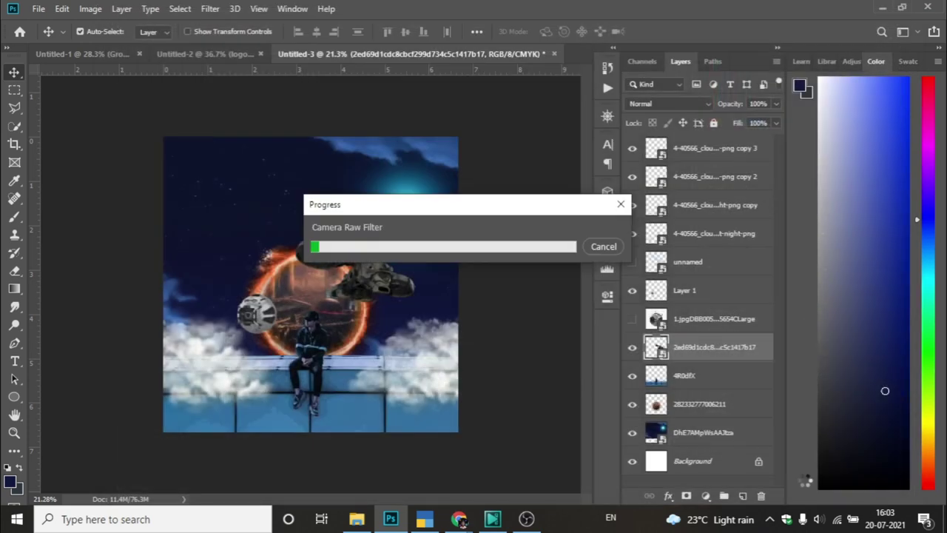
Shrink the small robot on Layer 1 to 91.20% of its size
{"action": "right_click", "coordinate": [724, 349]}
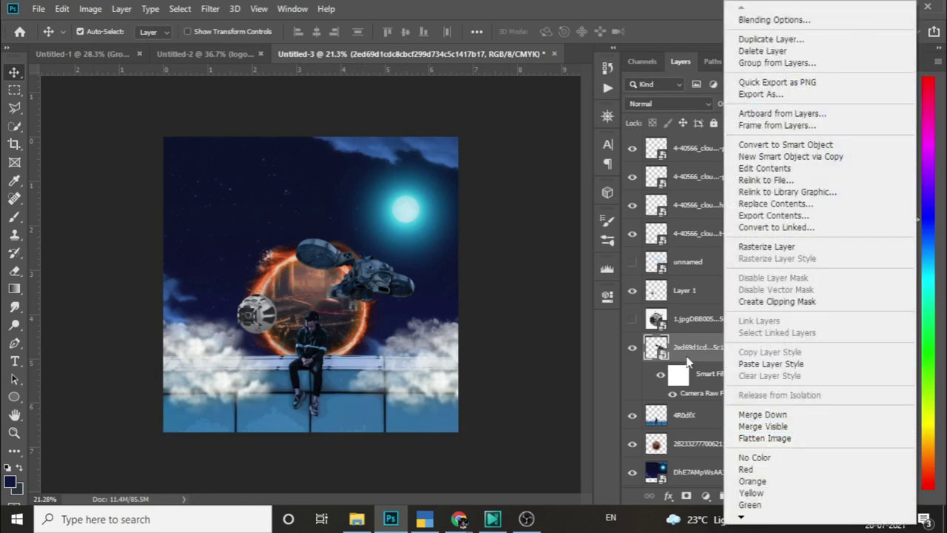
{"action": "left_click", "coordinate": [689, 363]}
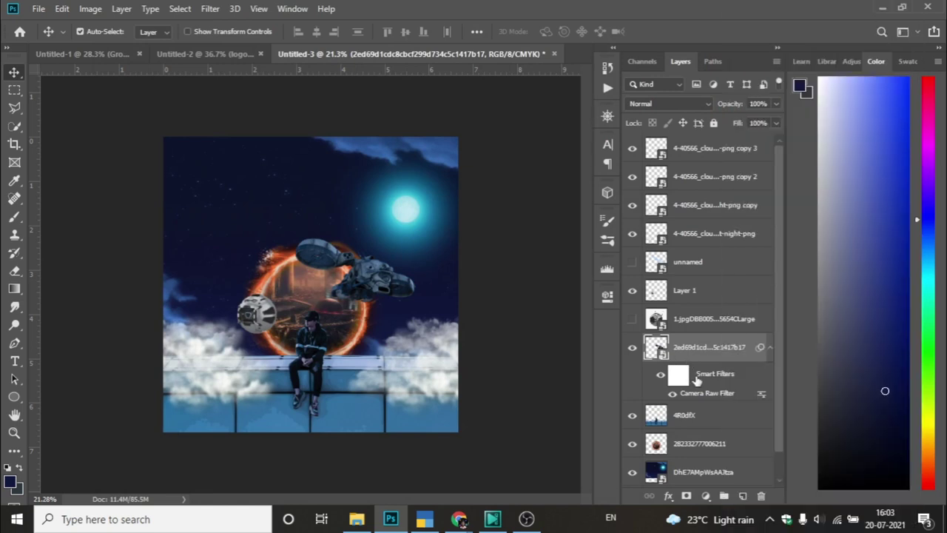
{"action": "left_click", "coordinate": [700, 299]}
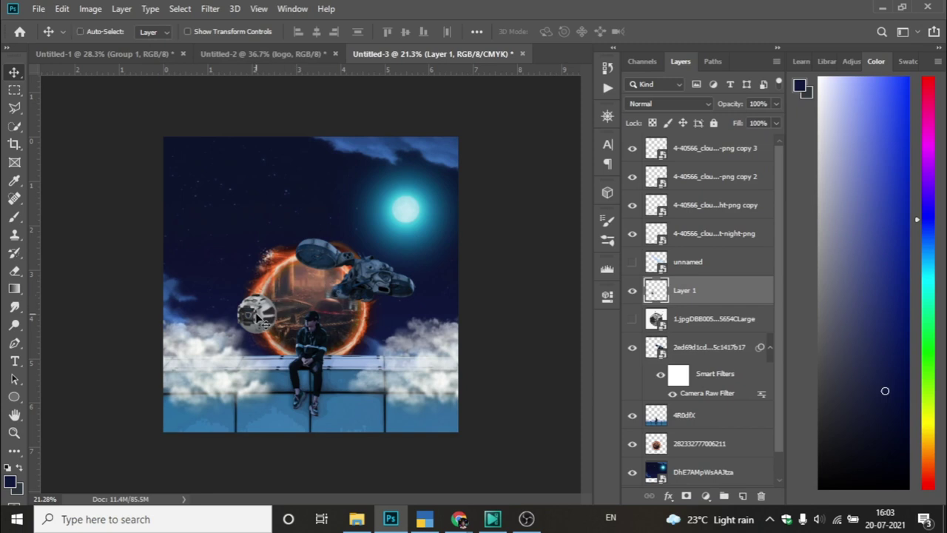
{"action": "key", "text": "ctrl+t"}
{"action": "left_click_drag", "start_coordinate": [231, 283], "coordinate": [241, 292]}
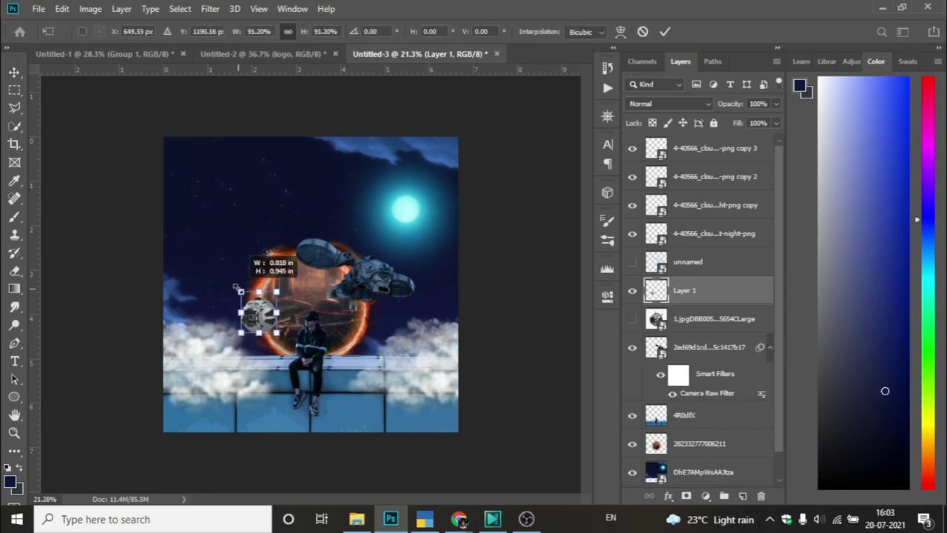
{"action": "key", "text": "Return"}
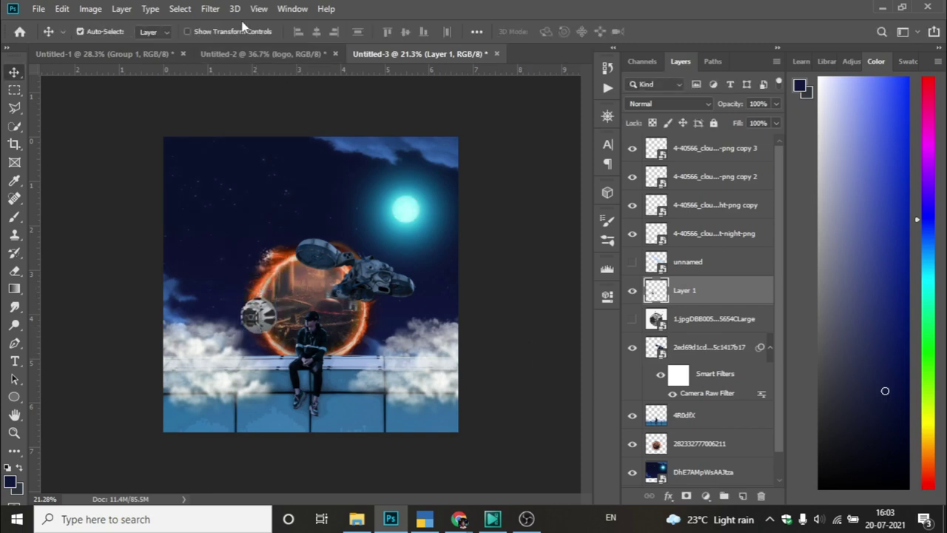
{"action": "left_click", "coordinate": [216, 9]}
{"action": "left_click", "coordinate": [249, 31]}
Add an empty Layer 2 and group it with the four cloud layers as 'clouds'
{"action": "scroll", "coordinate": [717, 361], "scroll_direction": "down", "scroll_amount": 1}
{"action": "scroll", "coordinate": [701, 346], "scroll_direction": "up", "scroll_amount": 1}
{"action": "left_click", "coordinate": [727, 244]}
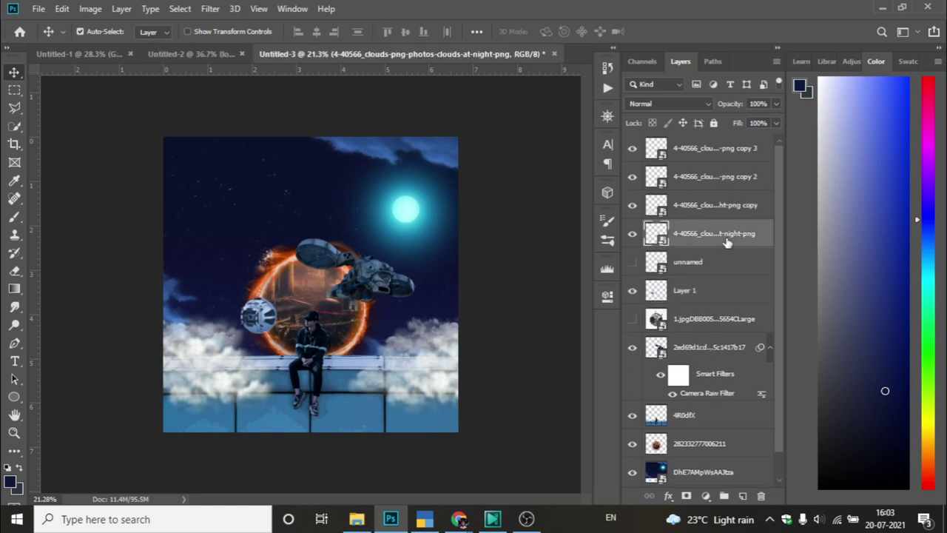
{"action": "left_click", "coordinate": [709, 150], "text": "shift"}
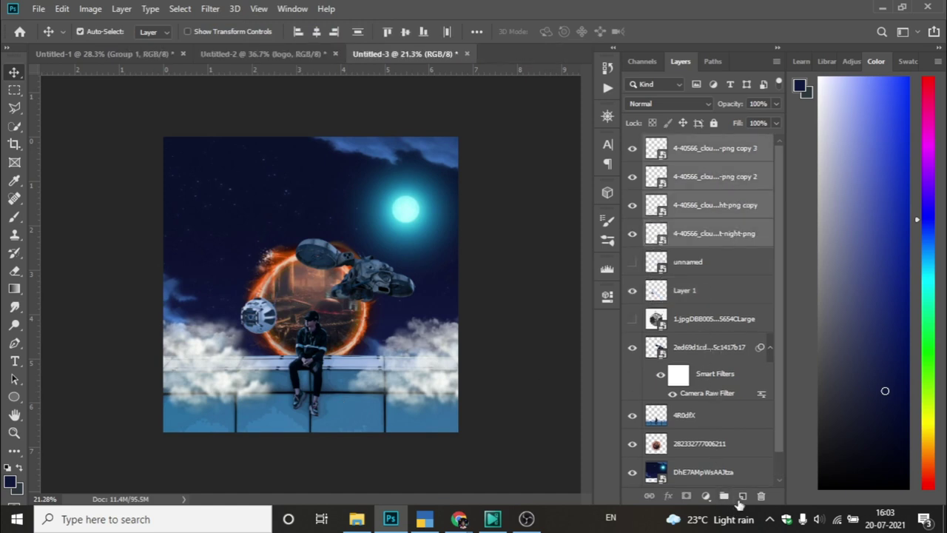
{"action": "left_click", "coordinate": [741, 497]}
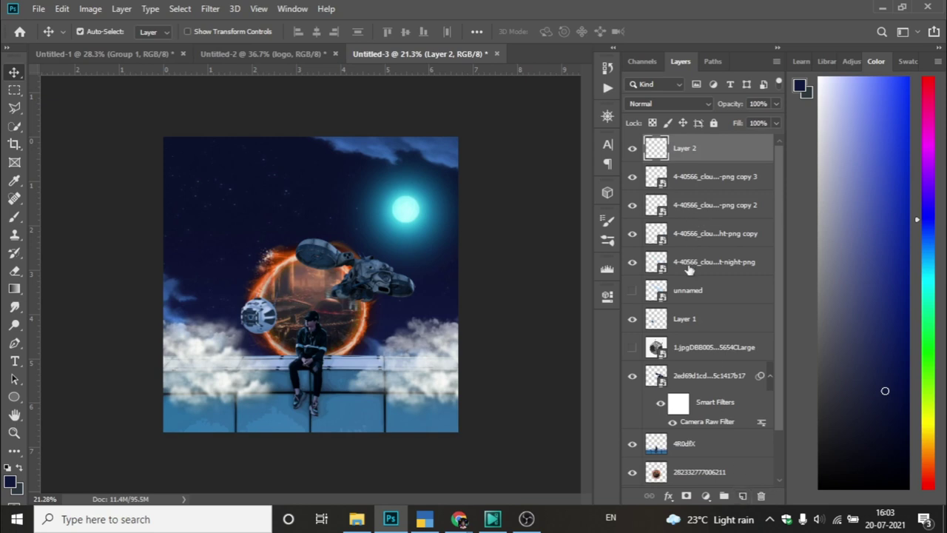
{"action": "left_click", "coordinate": [688, 269], "text": "shift"}
{"action": "left_click", "coordinate": [725, 497]}
{"action": "type", "text": "clouds"}
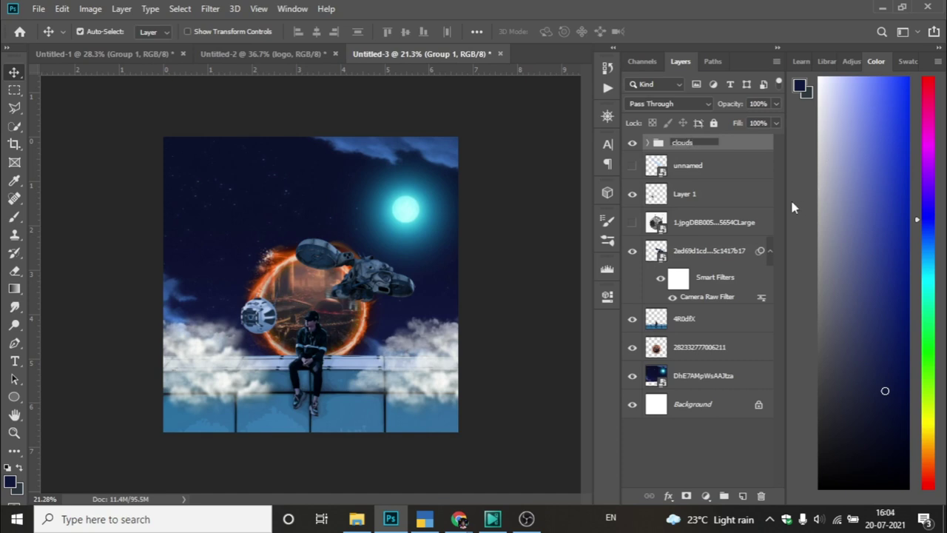
{"action": "key", "text": "Return"}
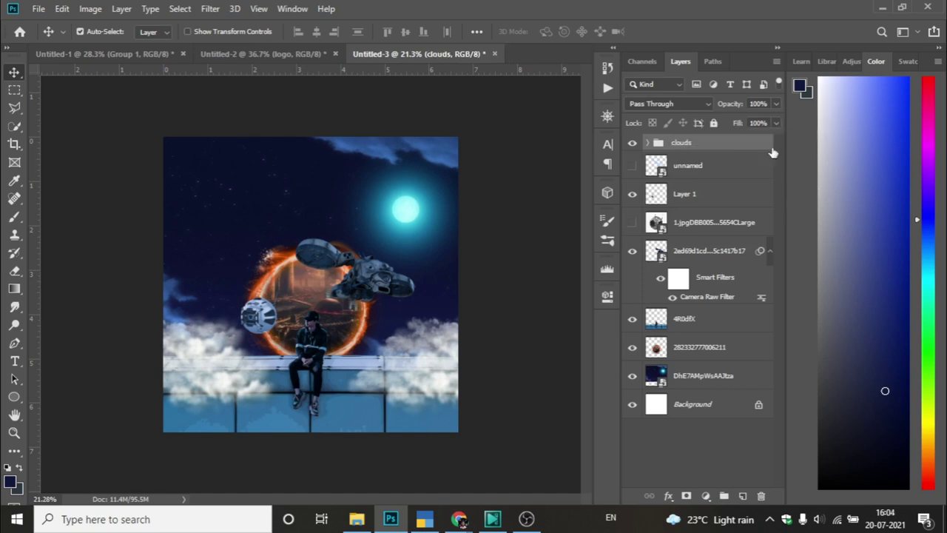
{"action": "left_click", "coordinate": [648, 143]}
{"action": "left_click", "coordinate": [699, 173]}
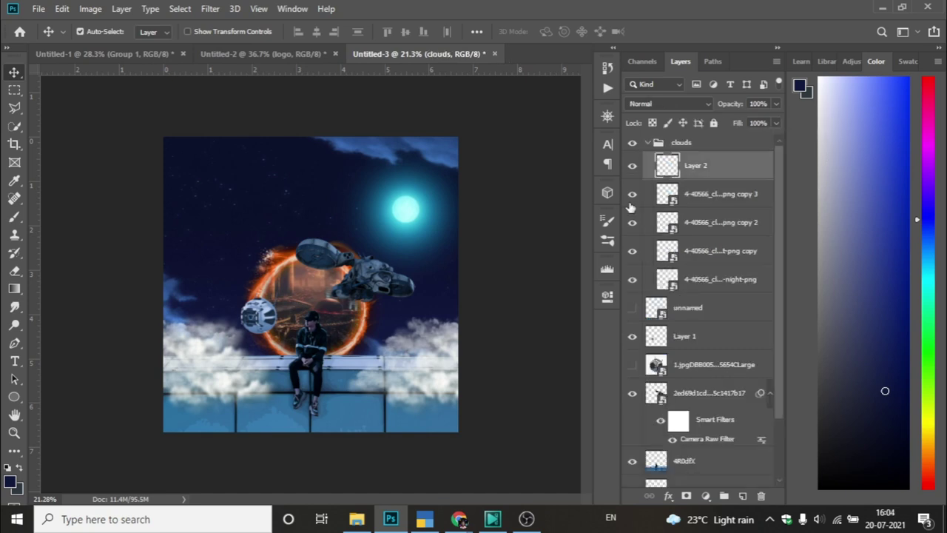
Brush dark paint over the lower-left clouds on Layer 2 and set it to Overlay
{"action": "left_click", "coordinate": [14, 180]}
{"action": "left_click", "coordinate": [14, 216]}
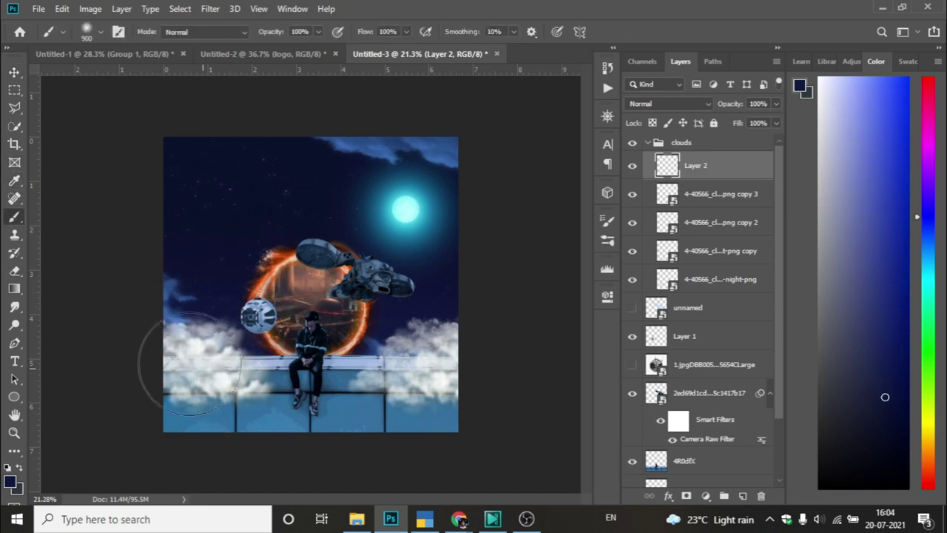
{"action": "left_click_drag", "start_coordinate": [174, 353], "coordinate": [202, 354]}
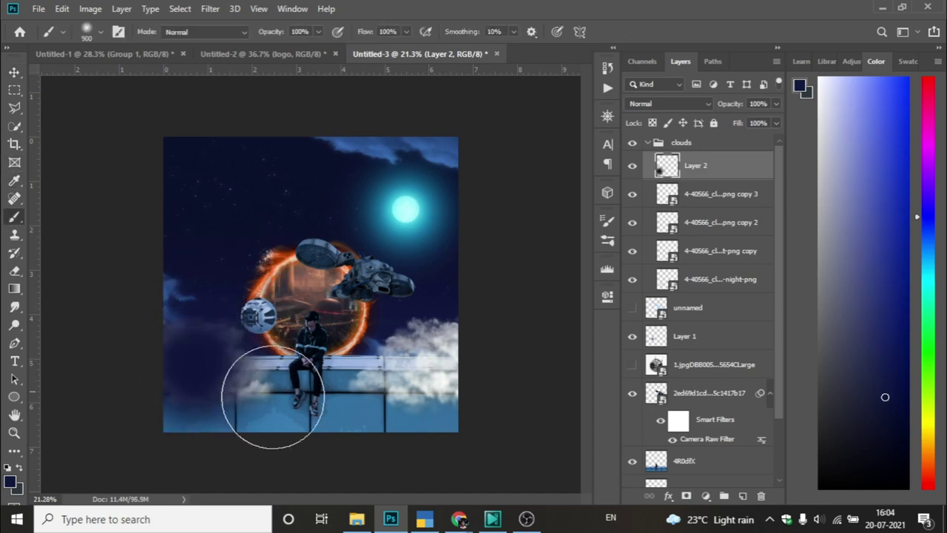
{"action": "left_click", "coordinate": [411, 364]}
{"action": "key", "text": "ctrl+z"}
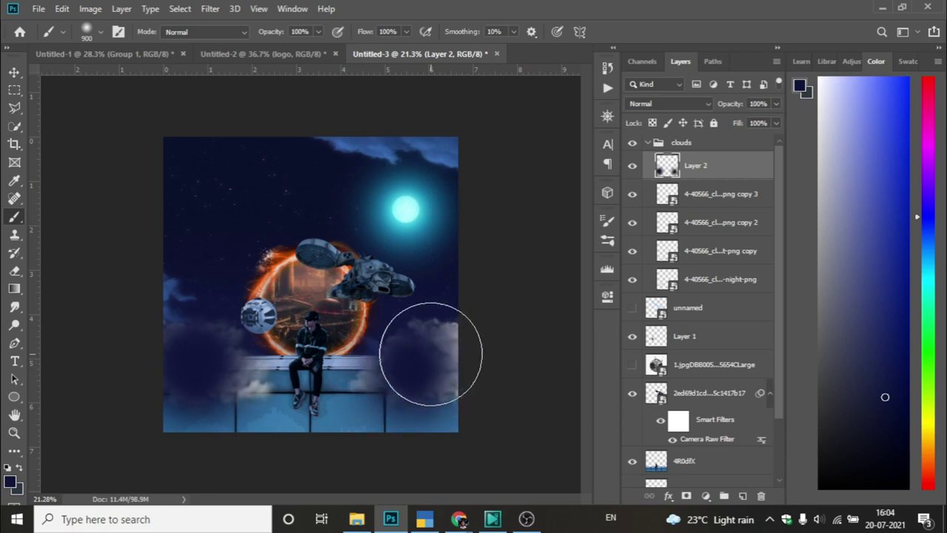
{"action": "left_click", "coordinate": [670, 104]}
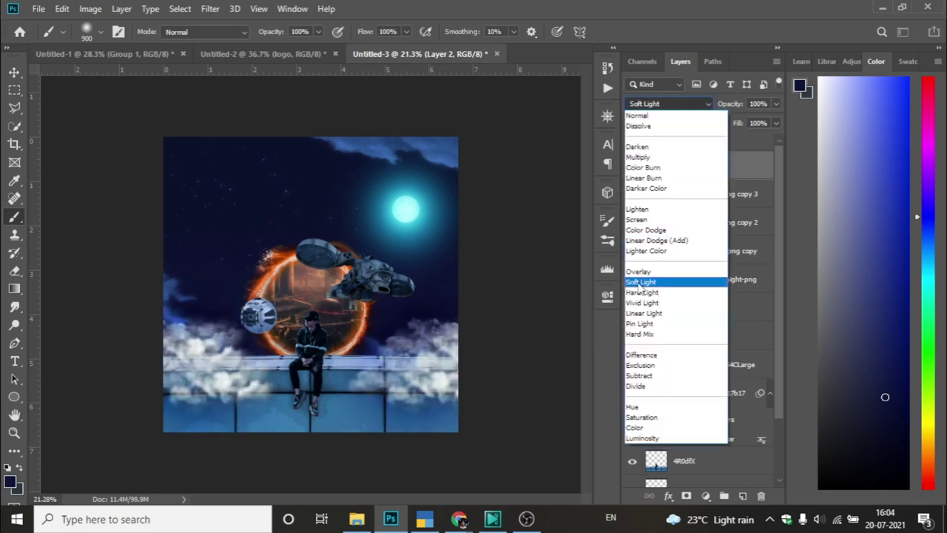
{"action": "left_click", "coordinate": [639, 272]}
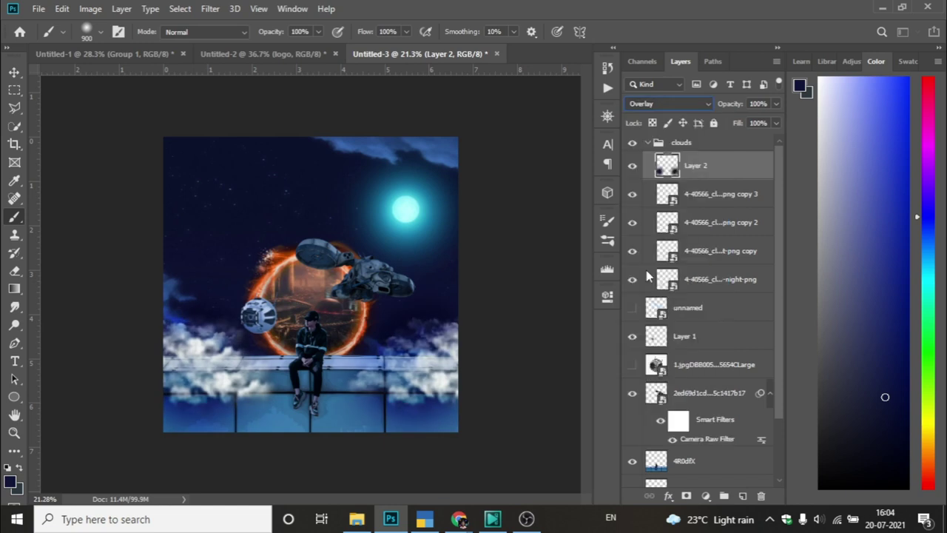
{"action": "left_click", "coordinate": [14, 71]}
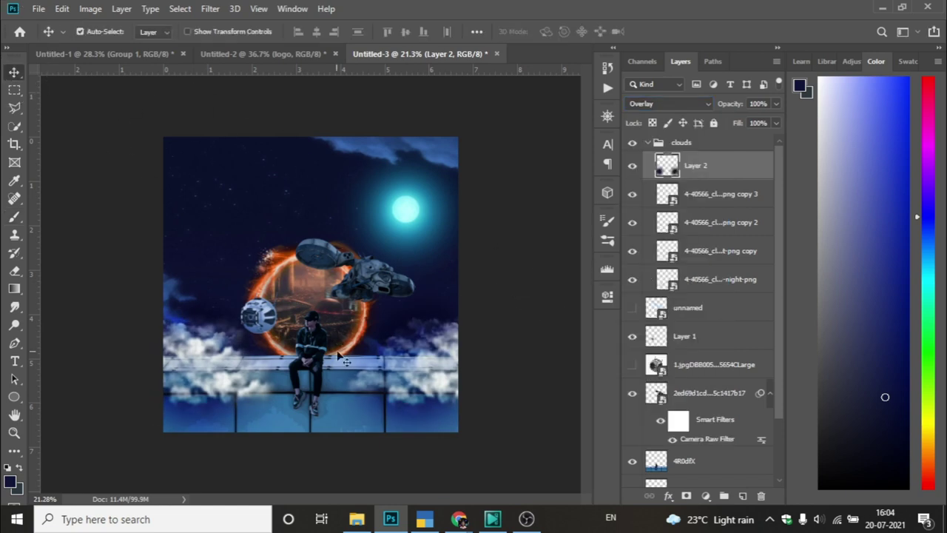
Show the comet layer below the portal and shrink it to 39.40% in the upper-left sky
{"action": "left_click", "coordinate": [633, 309]}
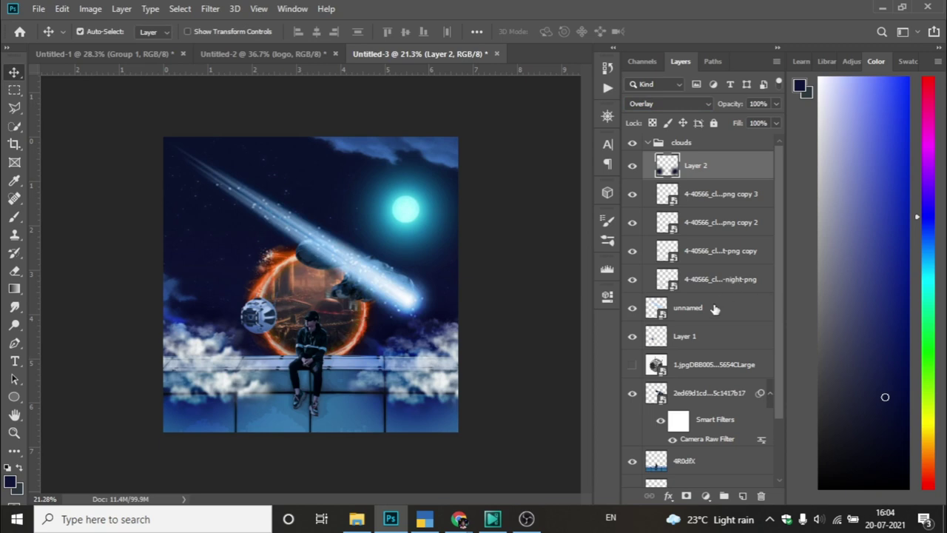
{"action": "left_click_drag", "start_coordinate": [714, 309], "coordinate": [697, 465]}
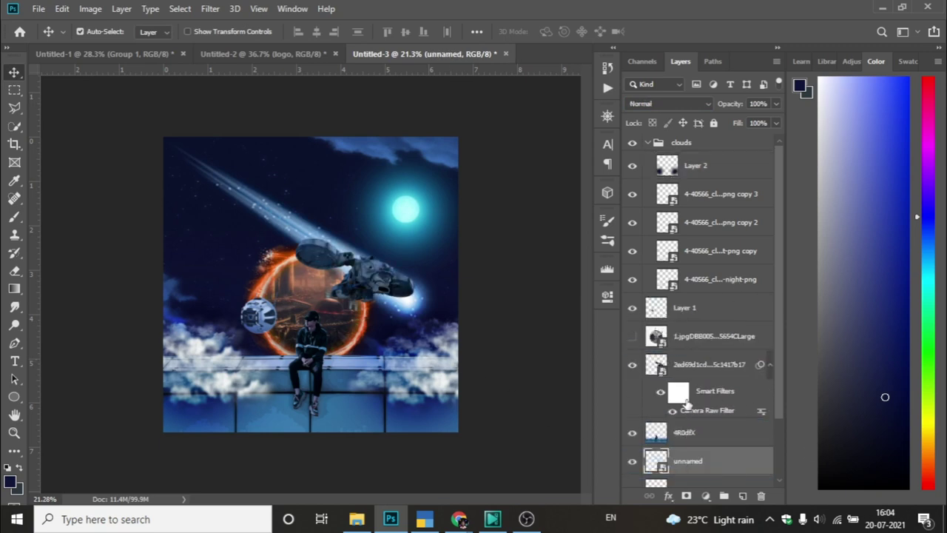
{"action": "scroll", "coordinate": [684, 413], "scroll_direction": "down", "scroll_amount": 3}
{"action": "left_click_drag", "start_coordinate": [684, 424], "coordinate": [683, 429]}
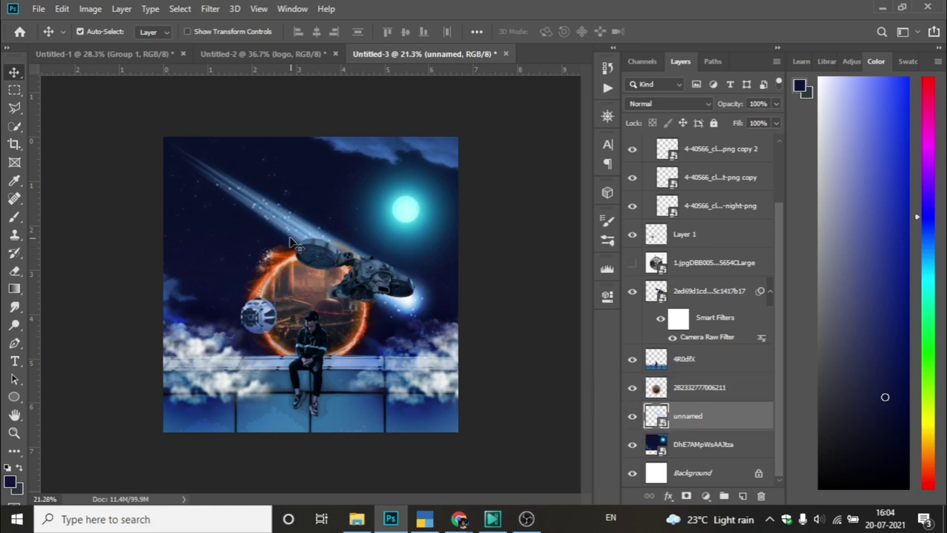
{"action": "key", "text": "ctrl+t"}
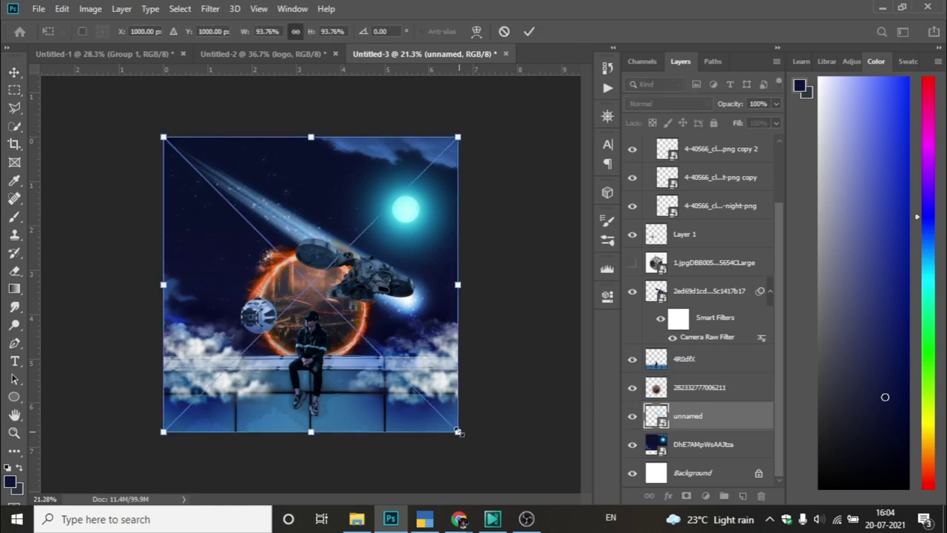
{"action": "left_click_drag", "start_coordinate": [458, 431], "coordinate": [286, 260]}
{"action": "key", "text": "Return"}
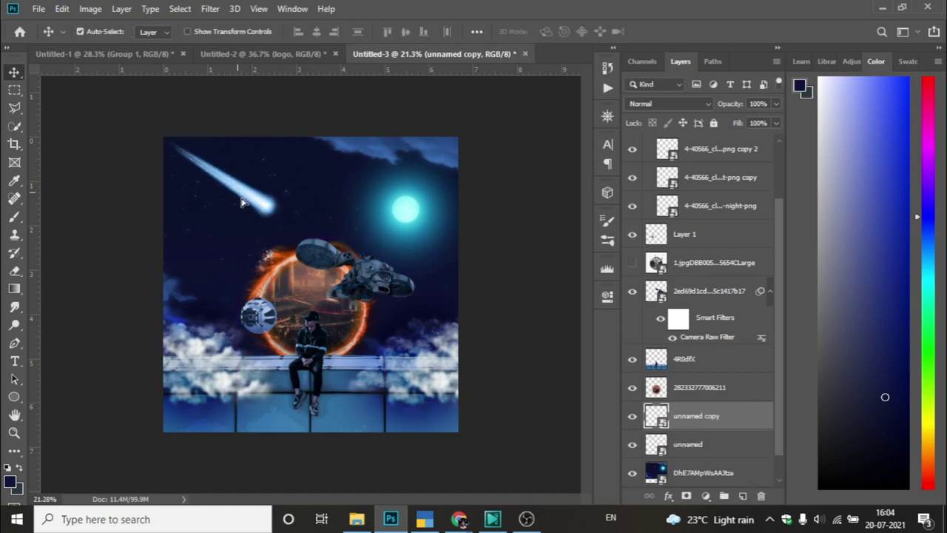
Duplicate the comet twice: a smaller one lower down, another near the spaceship's tail
{"action": "left_click_drag", "start_coordinate": [237, 196], "coordinate": [255, 233]}
{"action": "key", "text": "ctrl+t"}
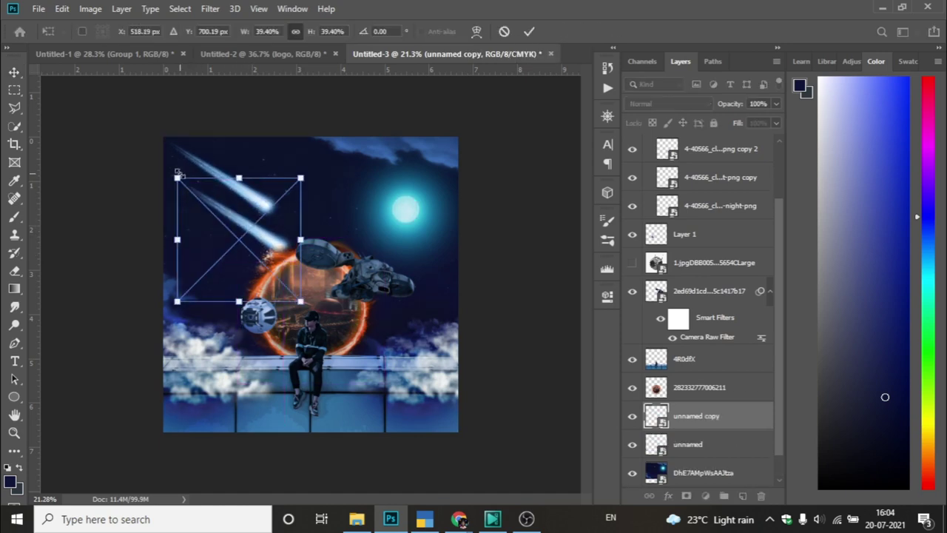
{"action": "left_click_drag", "start_coordinate": [179, 180], "coordinate": [203, 205]}
{"action": "key", "text": "Return"}
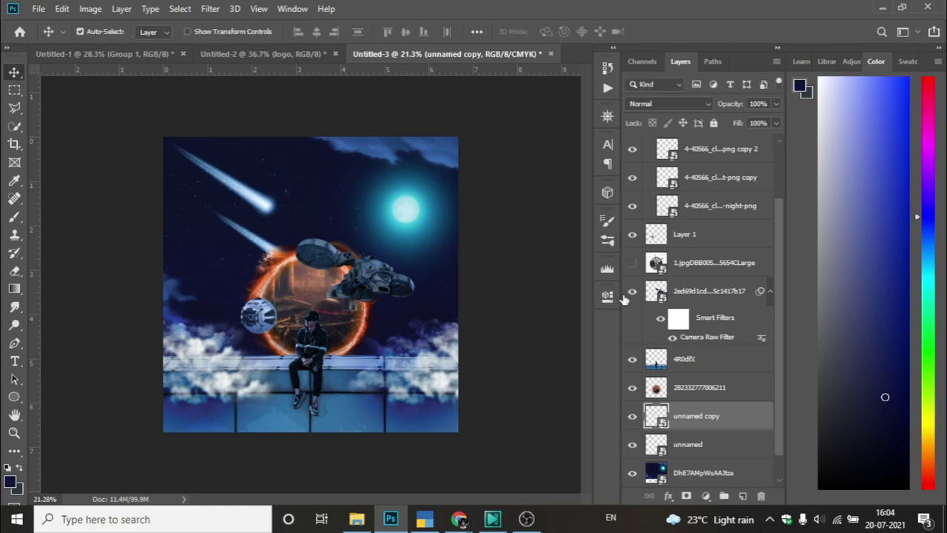
{"action": "mouse_move", "coordinate": [248, 249]}
{"action": "left_mouse_down"}
{"action": "mouse_move", "coordinate": [403, 367]}
{"action": "mouse_move", "coordinate": [374, 329]}
{"action": "left_mouse_up"}
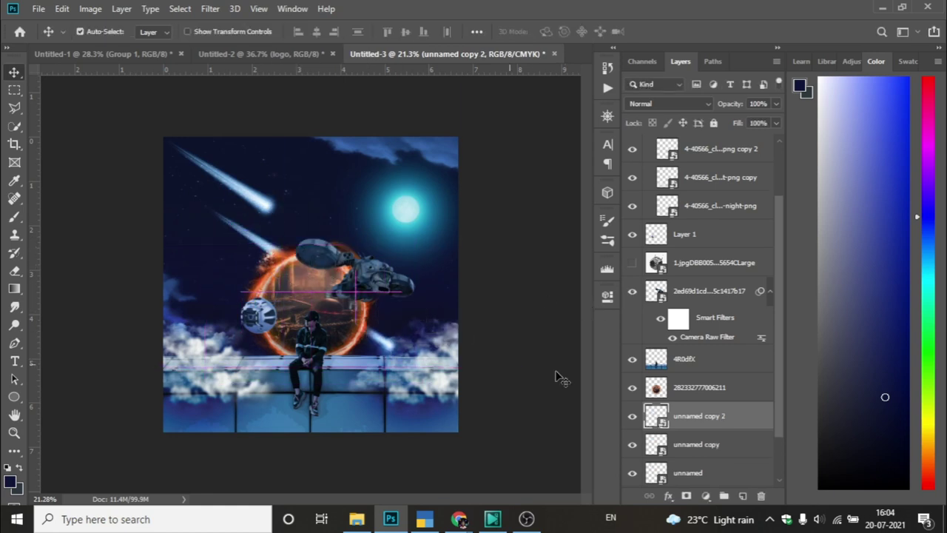